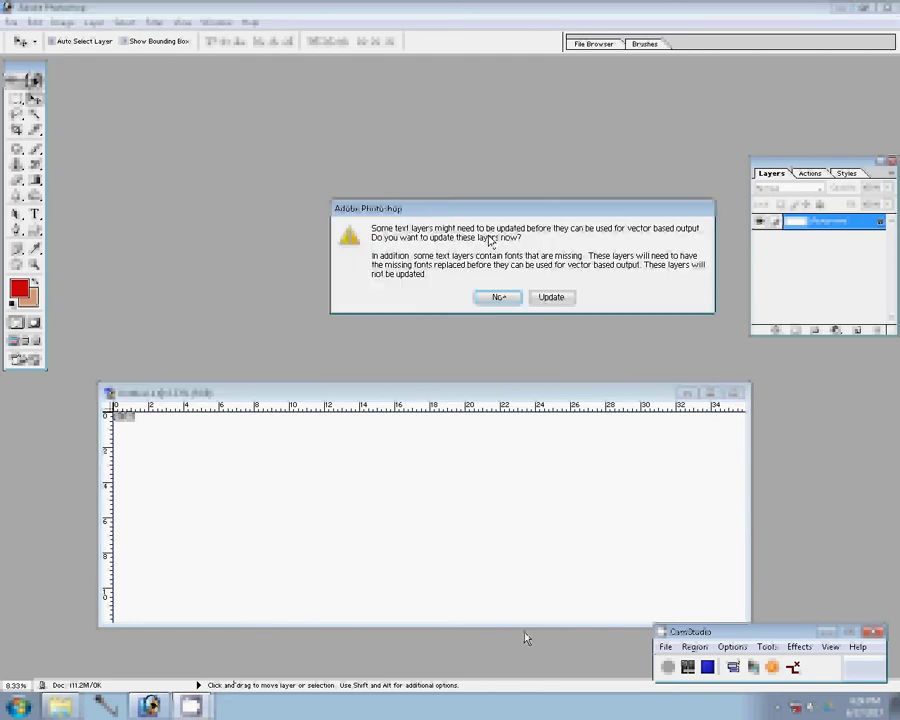
# - Skip updating the template's text layers and delete the unwanted note-paper text layers
pyautogui.press('Return')
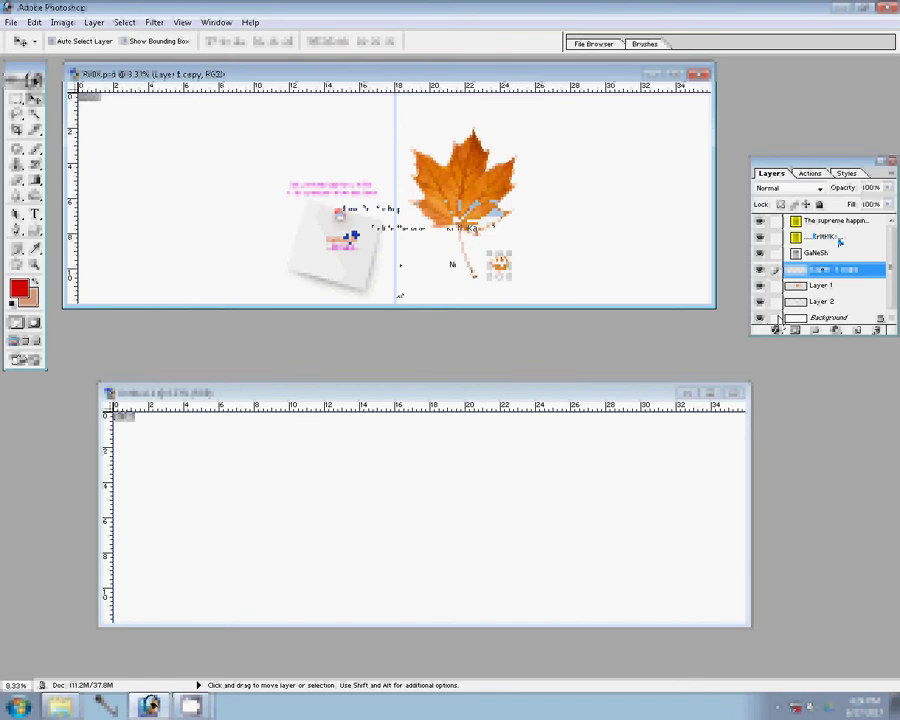
pyautogui.moveTo(840, 242); pyautogui.dragTo(879, 334)
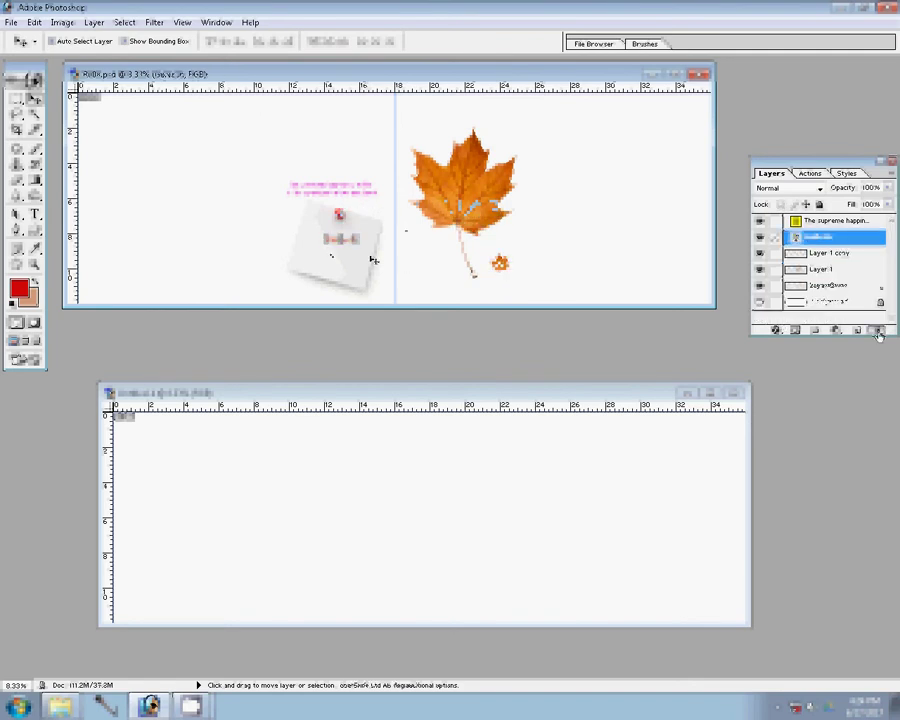
pyautogui.press('Delete')
# - Copy the leaf and note-paper artwork into Untitled-1, shift it left, and close the template unsaved
pyautogui.moveTo(373, 260); pyautogui.dragTo(424, 456)
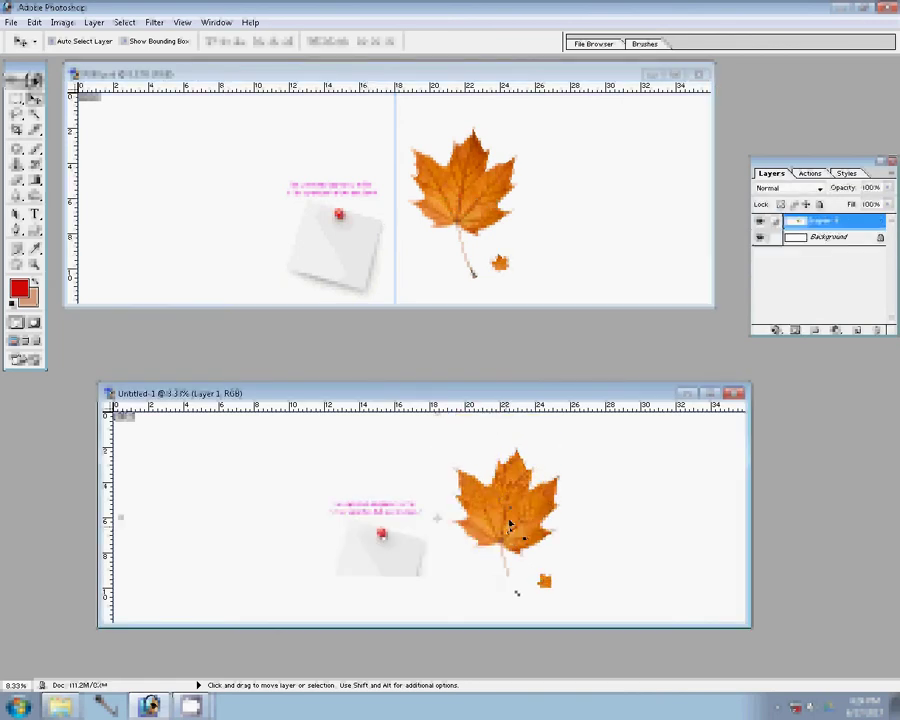
pyautogui.moveTo(510, 531)
pyautogui.mouseDown()
pyautogui.moveTo(425, 523)
pyautogui.moveTo(451, 526)
pyautogui.mouseUp()
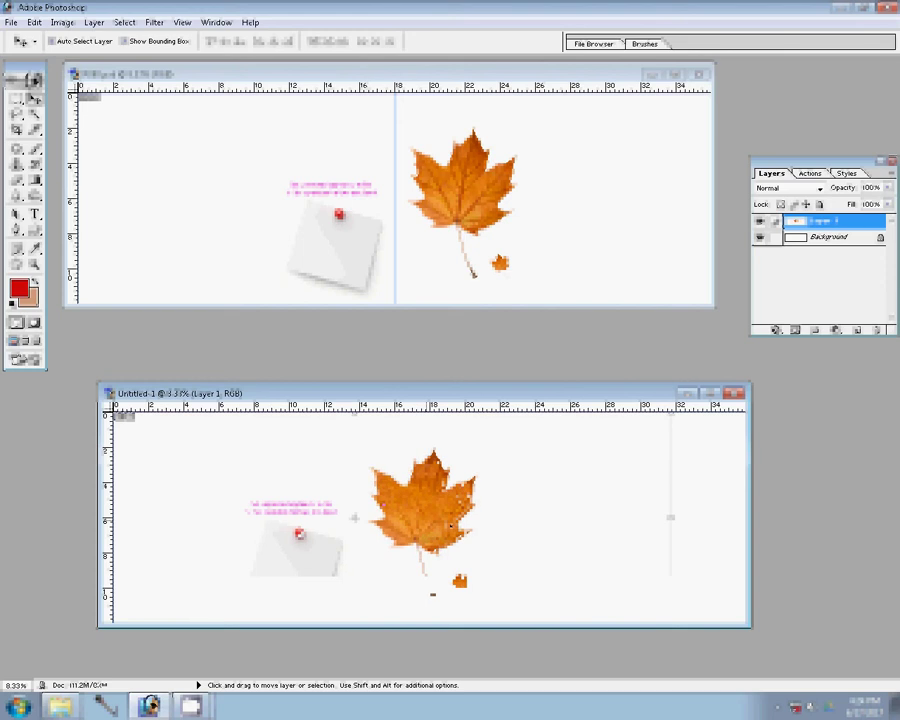
pyautogui.click(703, 75)
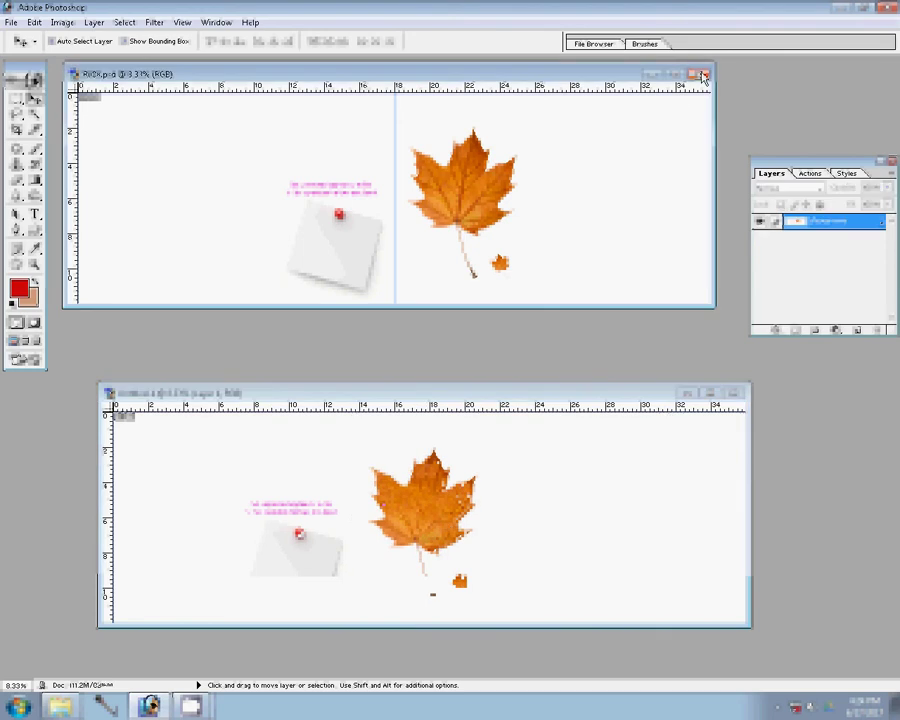
pyautogui.click(458, 264)
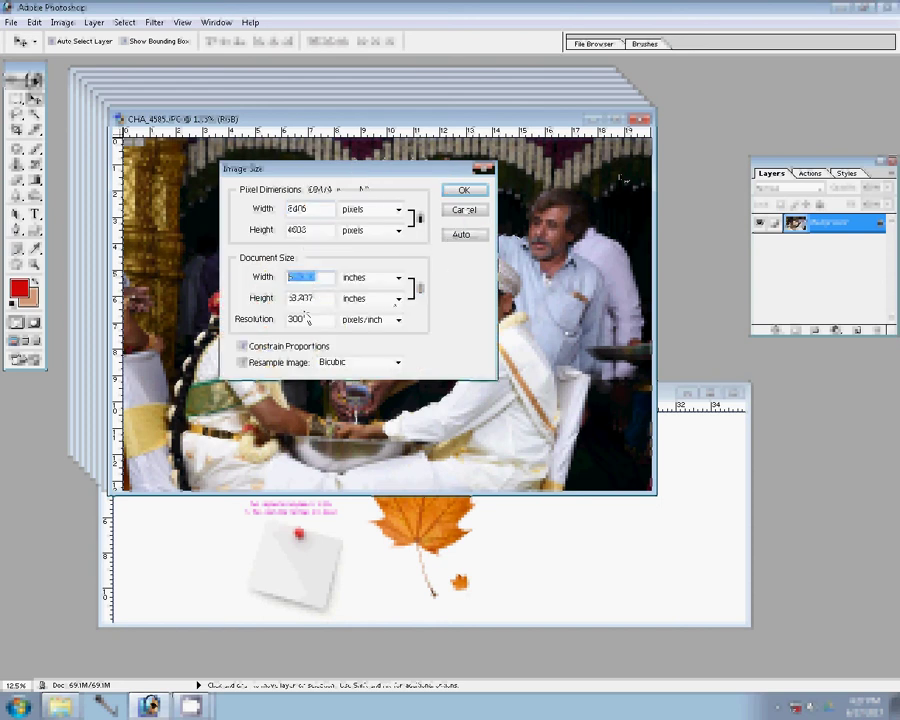
# - Apply the new size to CHA_4585, place it at the spread's lower right, and close it unsaved
pyautogui.press('Return')
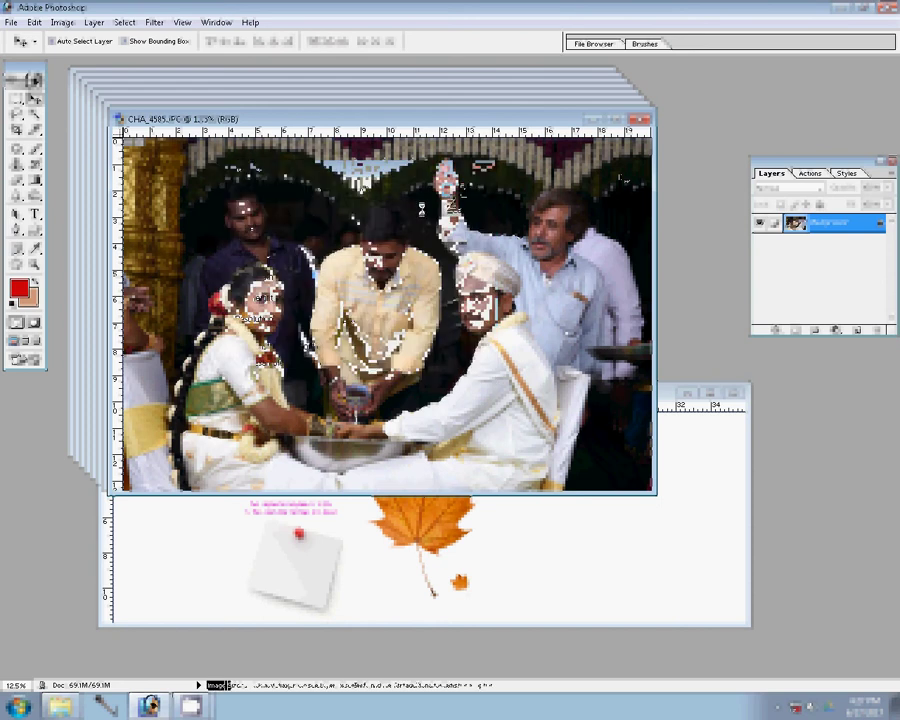
pyautogui.moveTo(440, 232); pyautogui.dragTo(643, 543)
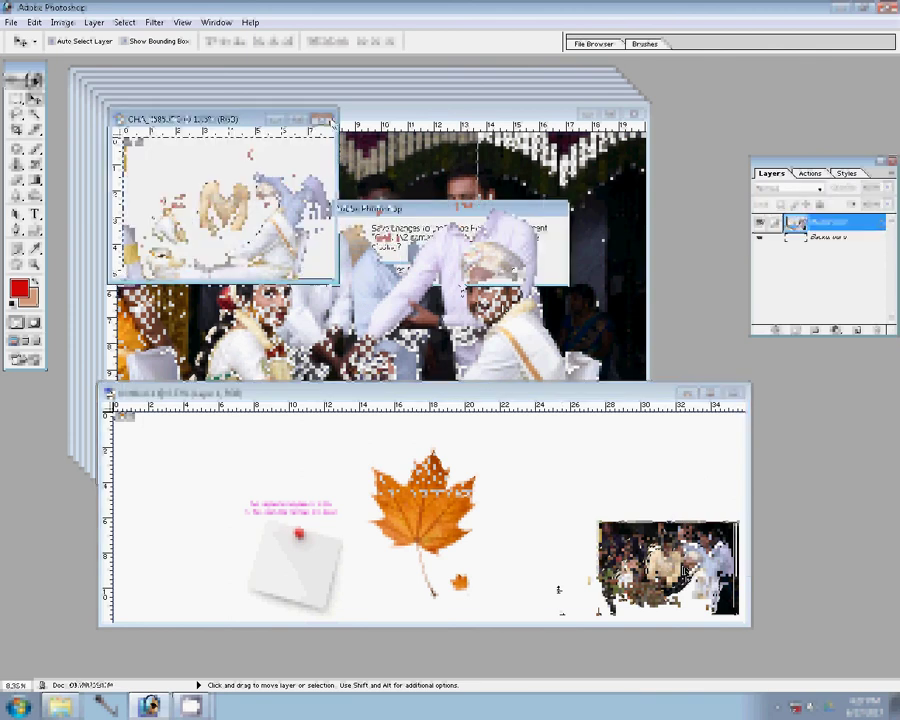
pyautogui.click(448, 270)
# - Resize CHA_4584 and place it above the first photo at the top right
pyautogui.hotkey('ctrl', 'alt', 'i')
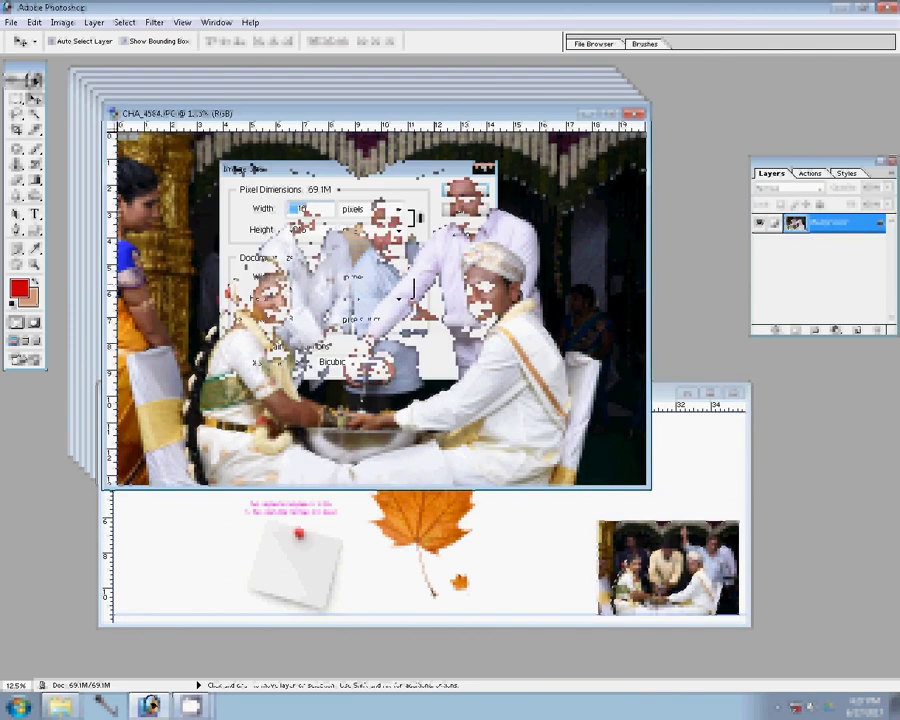
pyautogui.press('Return')
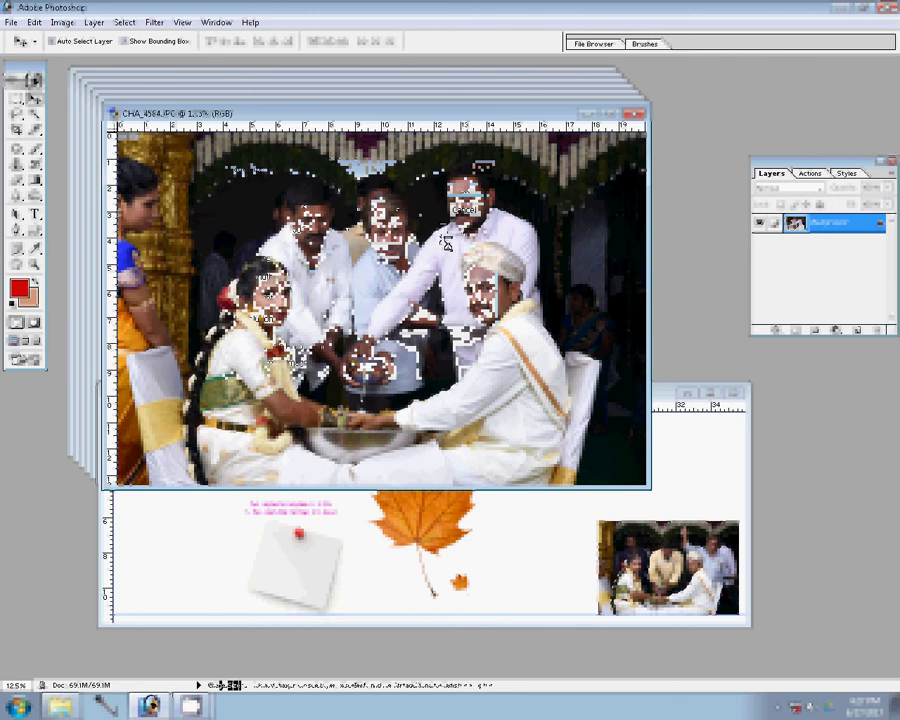
pyautogui.moveTo(460, 187); pyautogui.dragTo(699, 496)
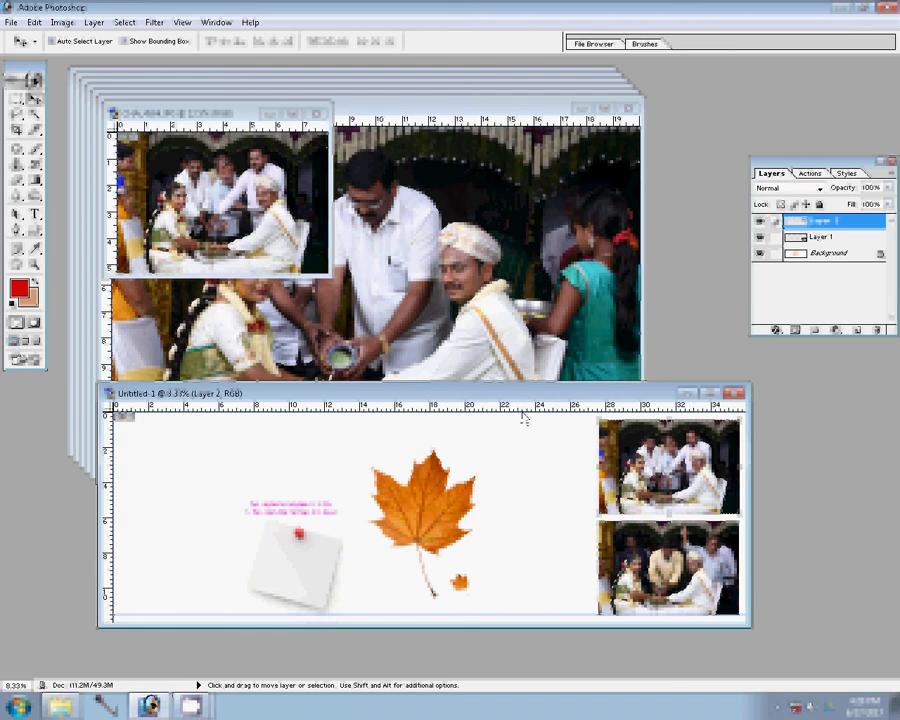
# - Close CHA_4584 unsaved, then resize CHA_4583 and place it beside the leaf in the lower row
pyautogui.click(319, 113)
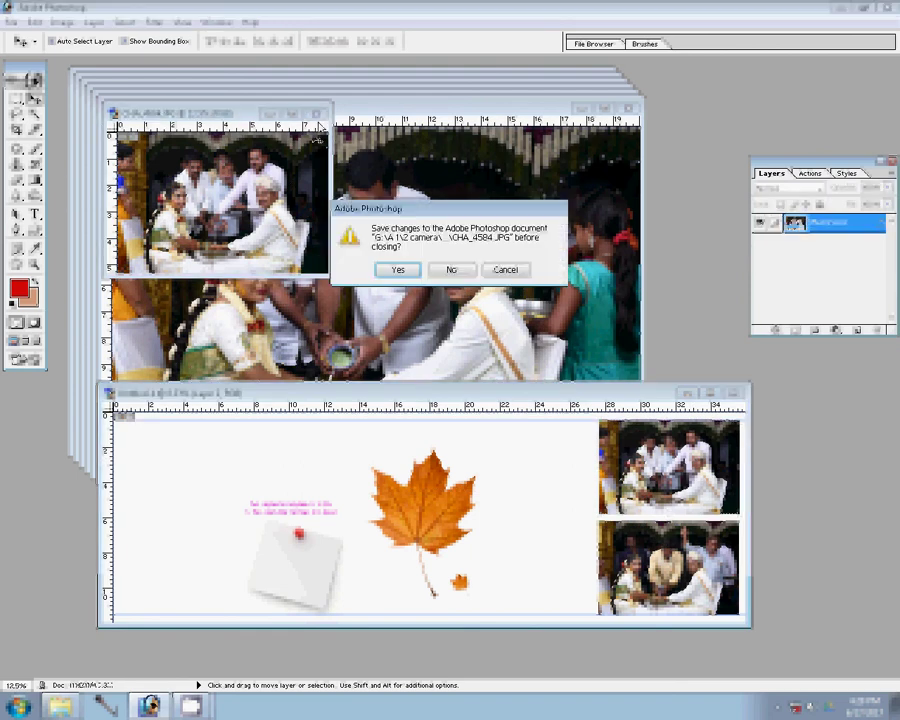
pyautogui.click(455, 270)
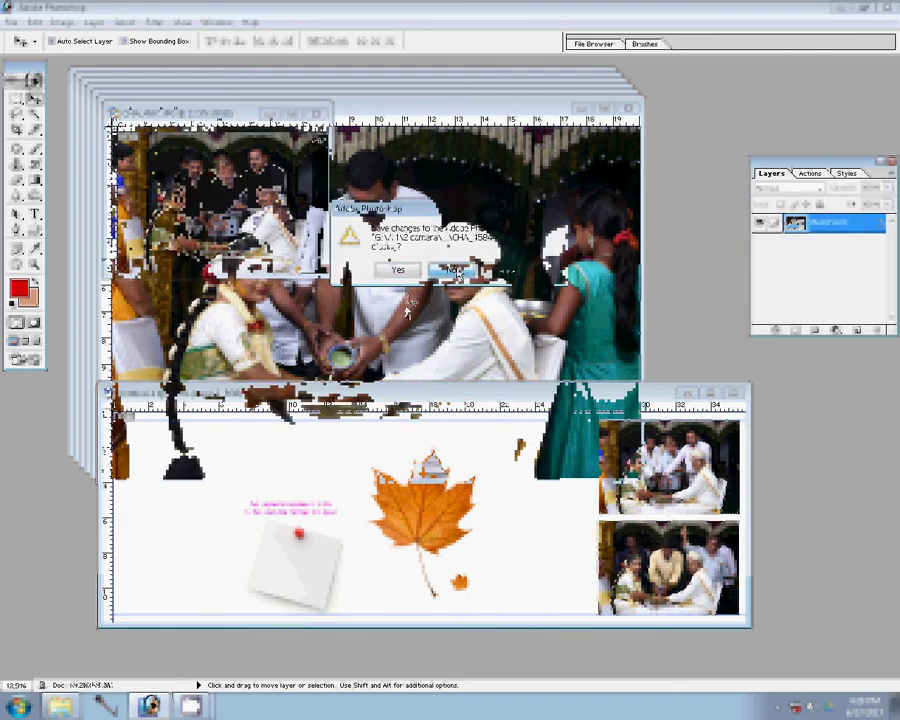
pyautogui.hotkey('ctrl', 'alt', 'i')
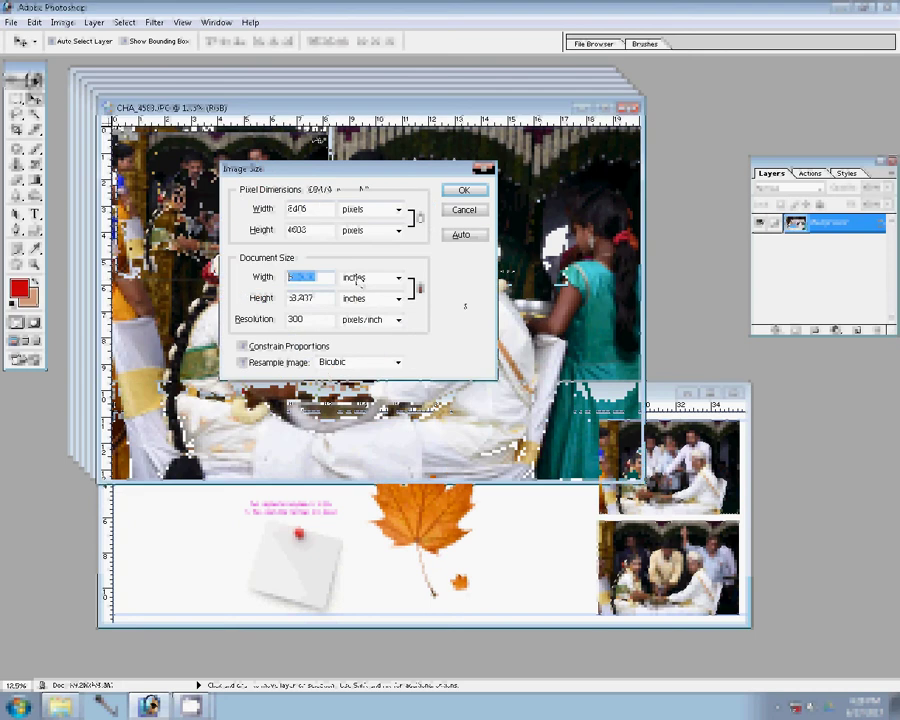
pyautogui.click(462, 190)
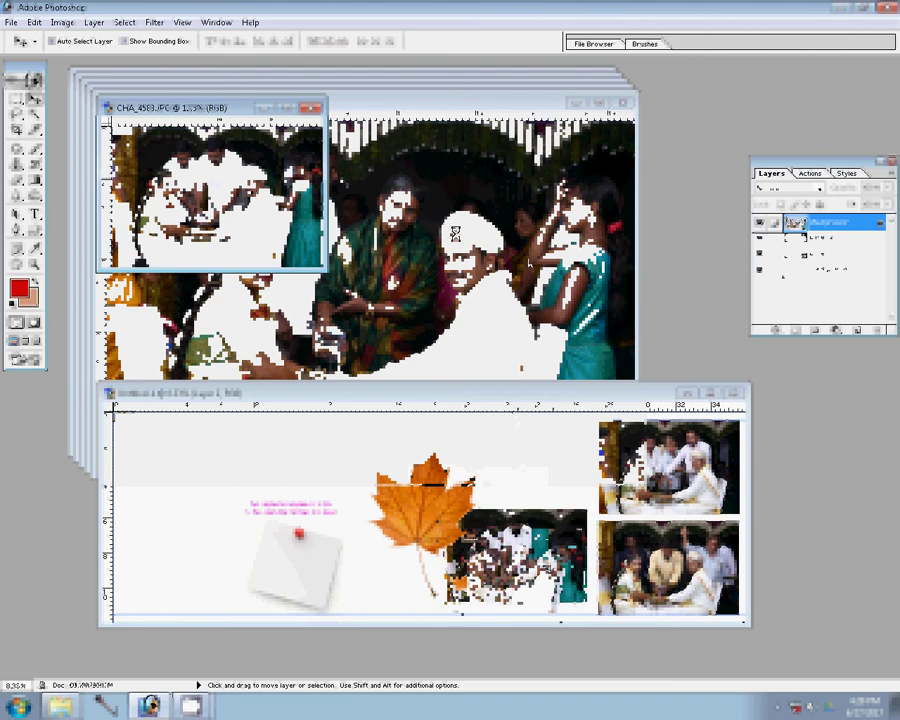
pyautogui.moveTo(513, 418); pyautogui.dragTo(555, 500)
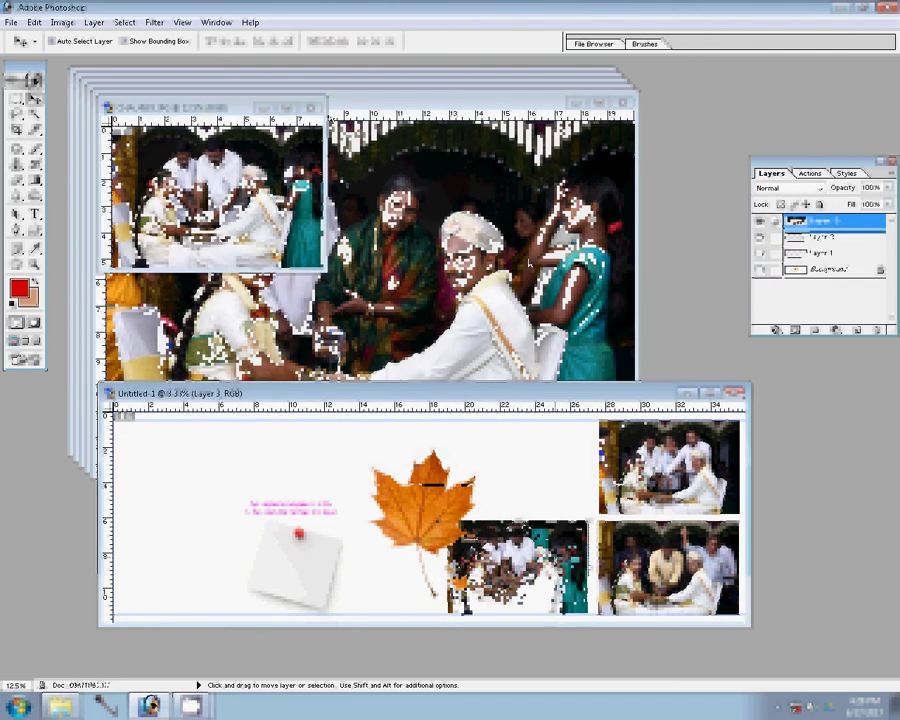
# - Close CHA_4583 without saving and apply a new image size to CHA_4582
pyautogui.hotkey('ctrl', 'w')
pyautogui.press('n')
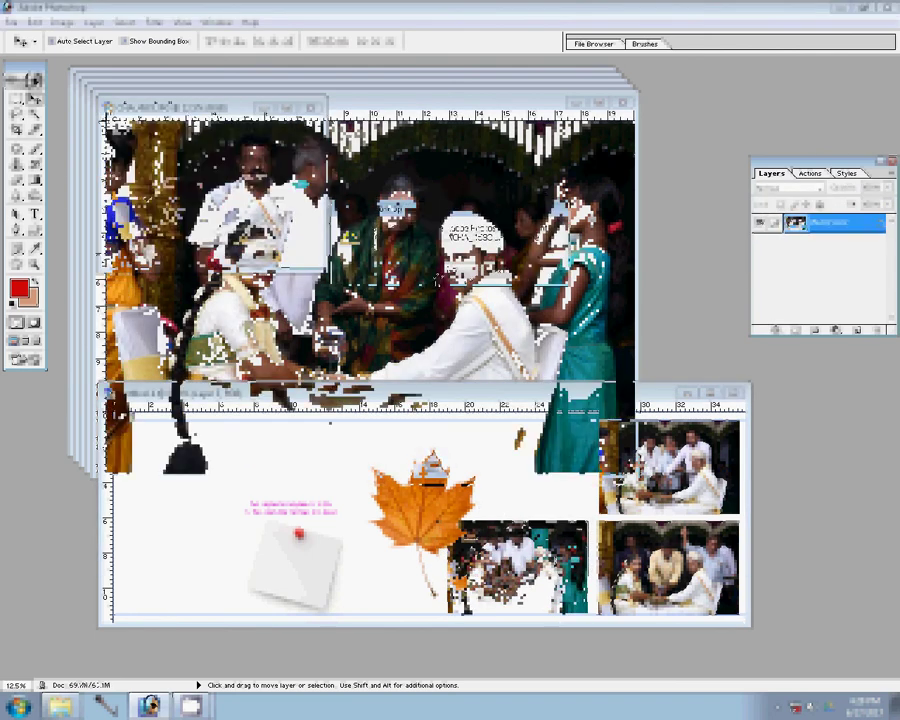
pyautogui.hotkey('ctrl', 'alt', 'i')
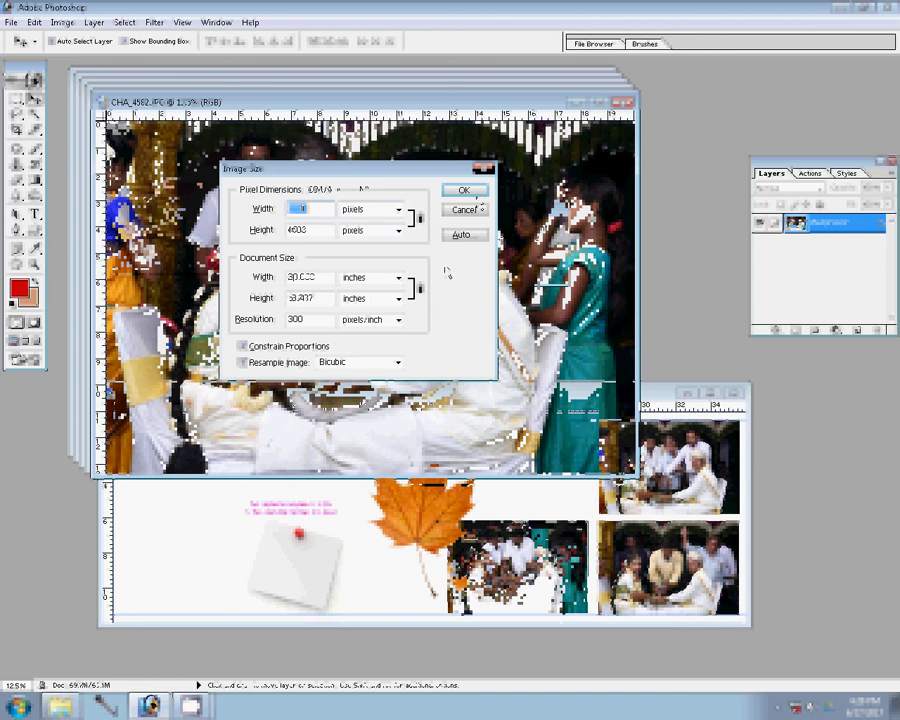
pyautogui.press('Return')
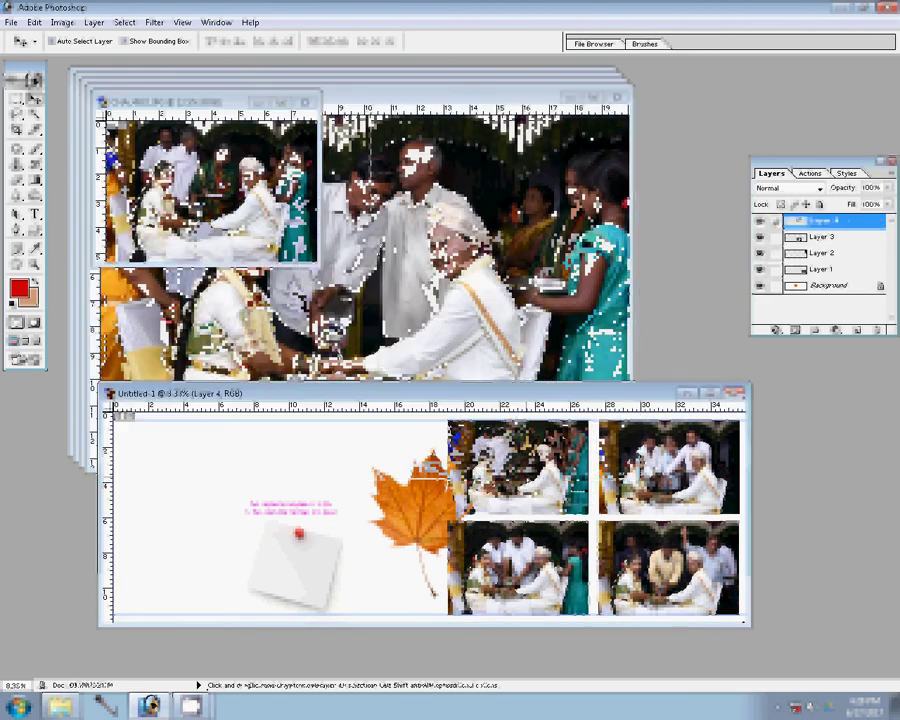
# - Resize CHA_4581 to 8 inches wide and place it at the spread's lower left
pyautogui.hotkey('ctrl', 'w')
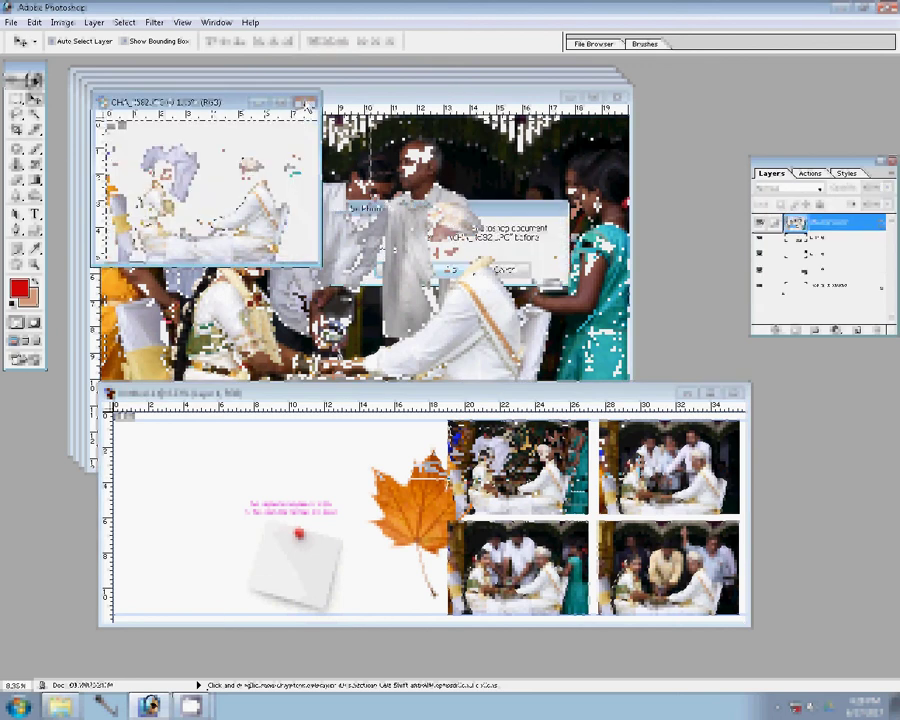
pyautogui.press('n')
pyautogui.hotkey('ctrl', 'alt', 'i')
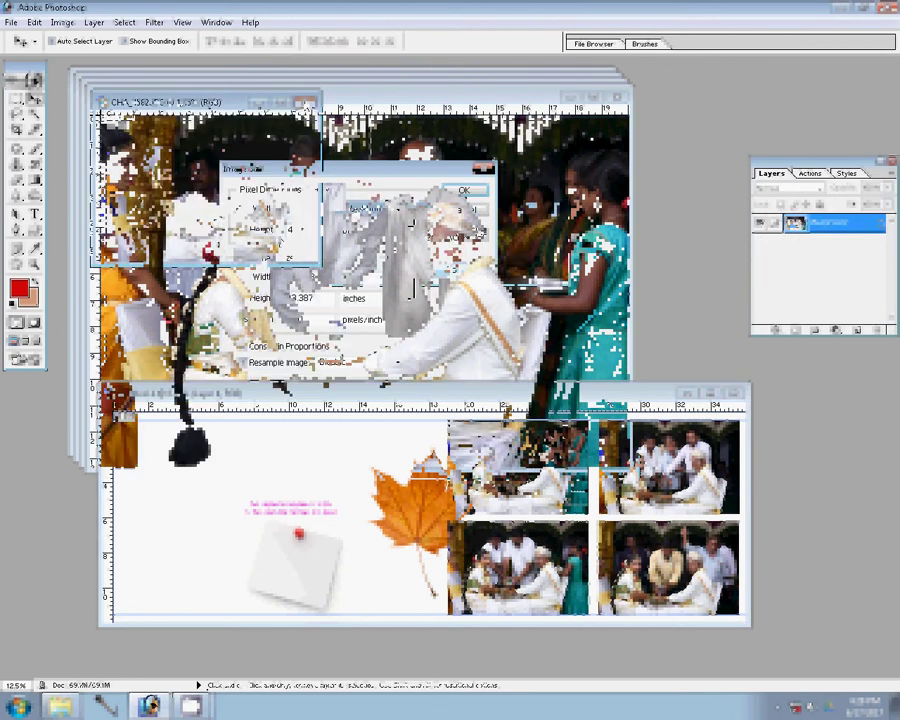
pyautogui.write('8')
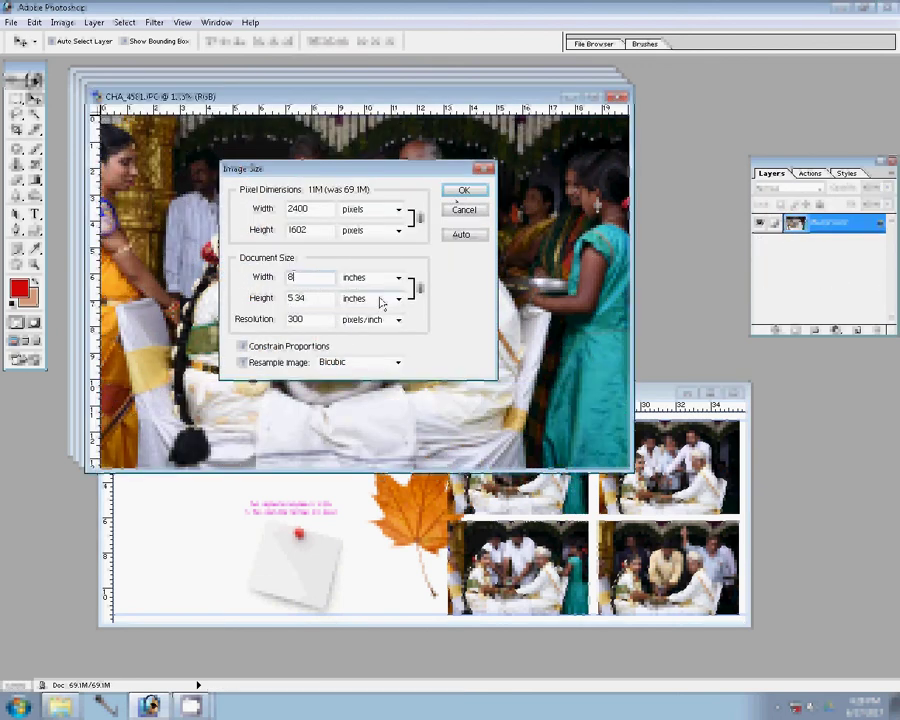
pyautogui.press('Return')
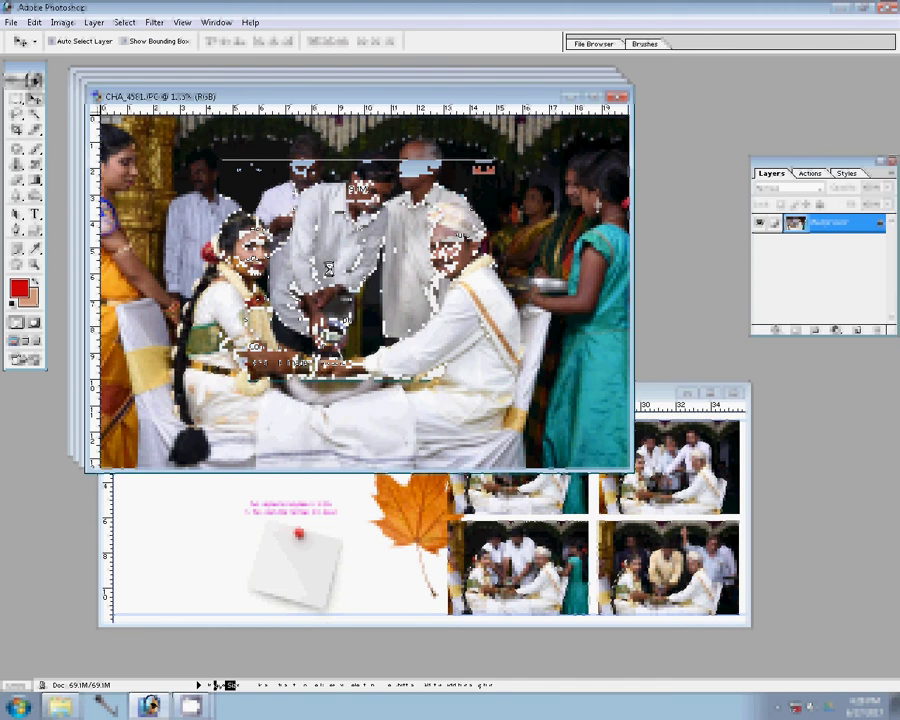
pyautogui.click(347, 545)
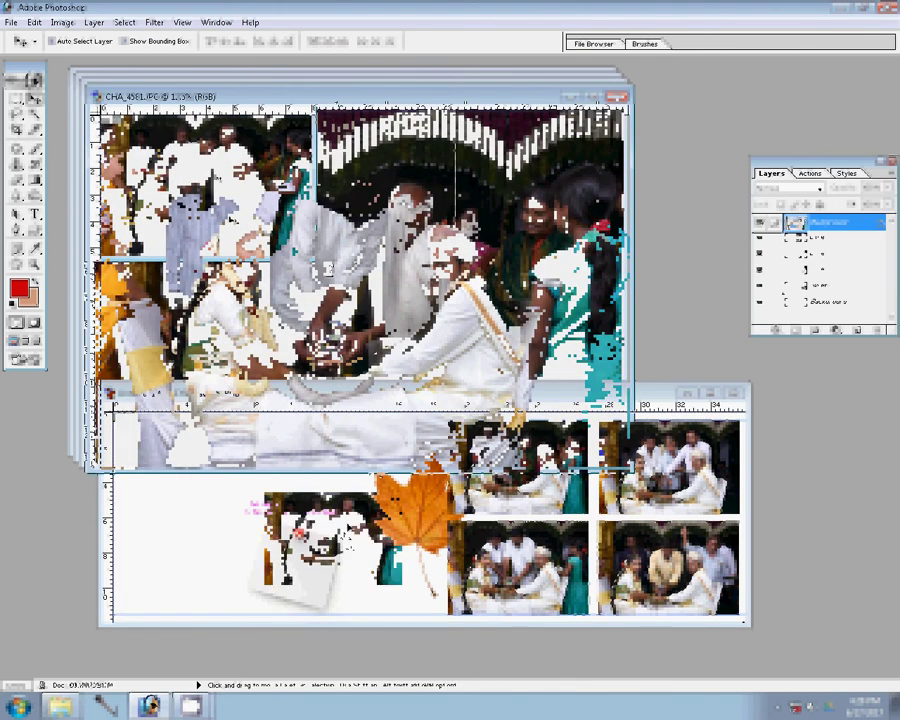
pyautogui.moveTo(347, 545)
pyautogui.mouseDown()
pyautogui.moveTo(275, 545)
pyautogui.moveTo(257, 570)
pyautogui.mouseUp()
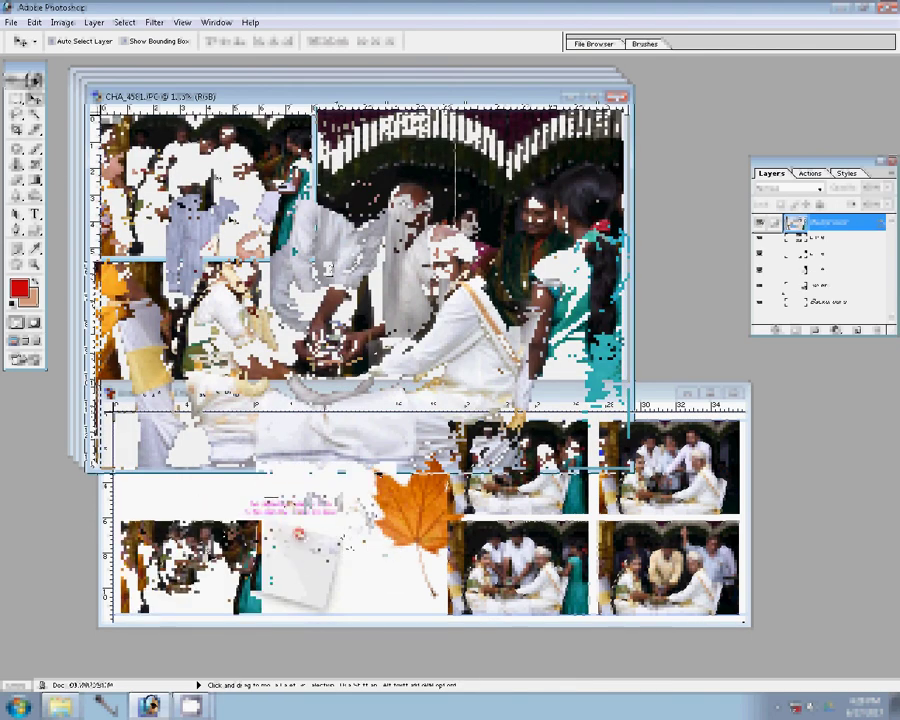
# - Close CHA_4581 without saving and bring up Image Size for CHA_4580
pyautogui.hotkey('ctrl', 'w')
pyautogui.click(448, 270)
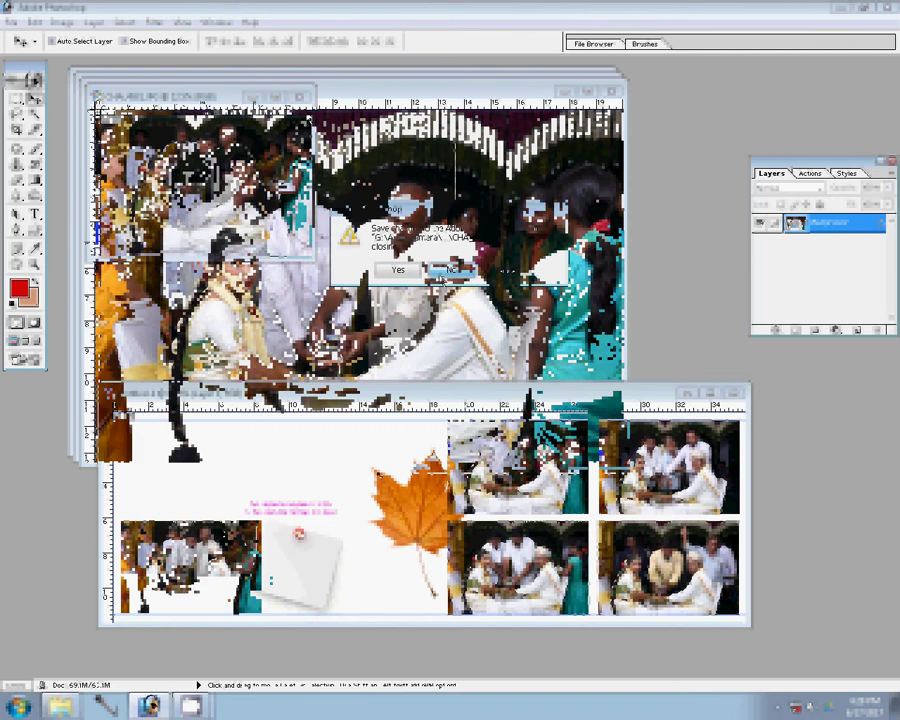
pyautogui.hotkey('ctrl', 'alt', 'i')
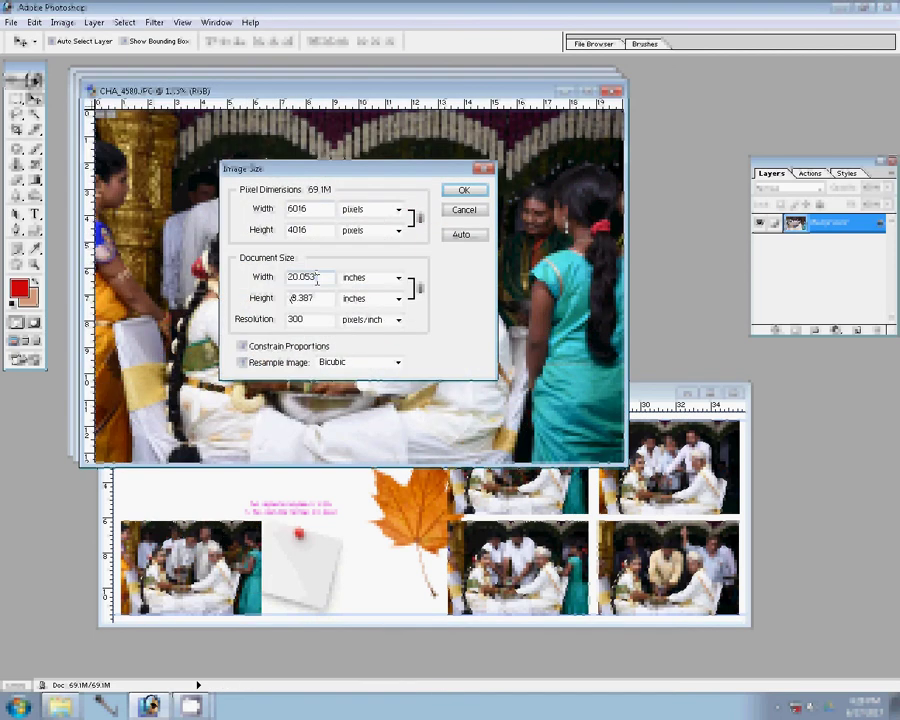
# - Resize CHA_4580 to width 8, place it in the top-left slot, and close it unsaved
pyautogui.doubleClick(316, 279)
pyautogui.write('8')
pyautogui.press('Return')
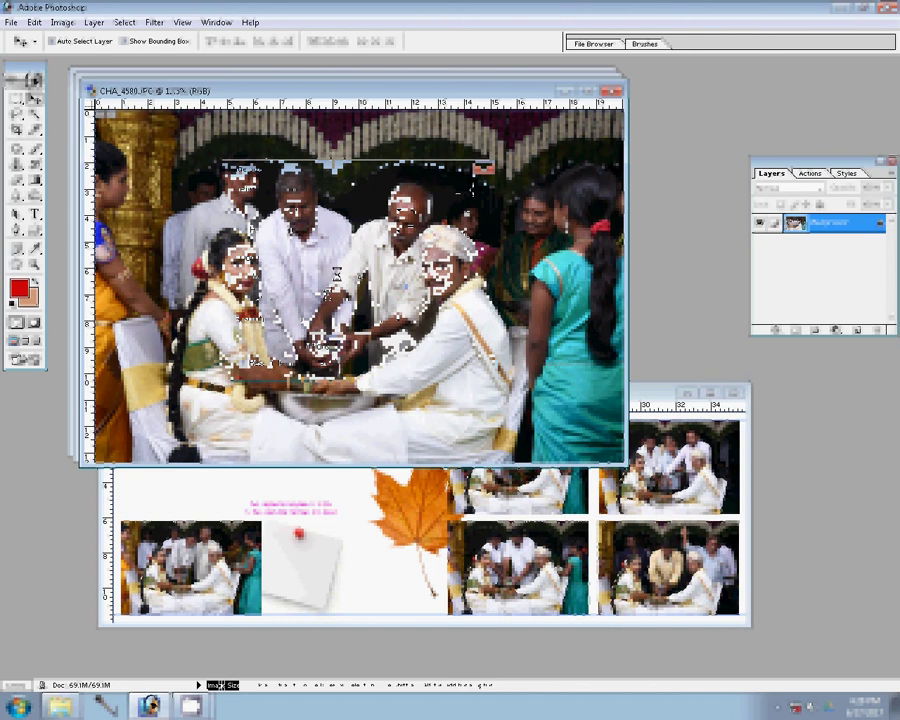
pyautogui.moveTo(112, 405); pyautogui.dragTo(226, 486)
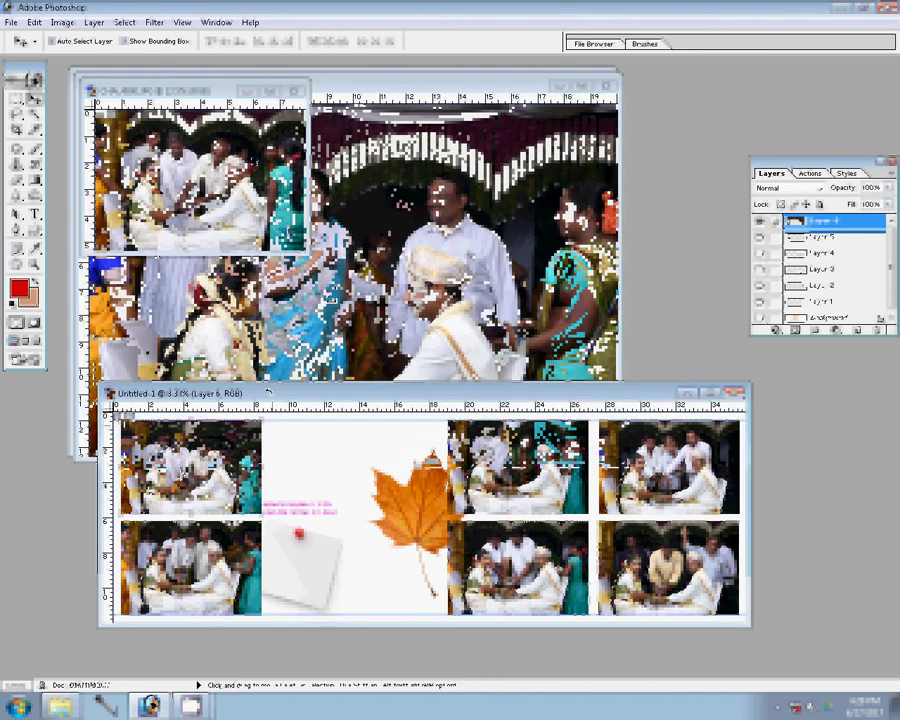
pyautogui.click(295, 92)
pyautogui.click(451, 269)
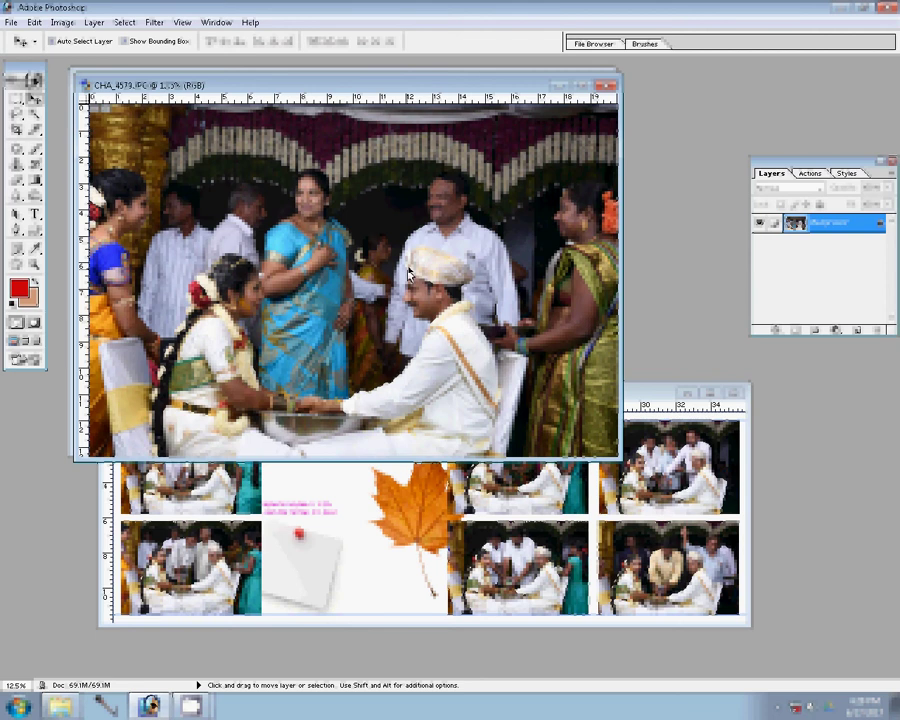
# - Set CHA_4579's width to 1500, switch to the spread, then close the photo
pyautogui.hotkey('ctrl', 'alt', 'i')
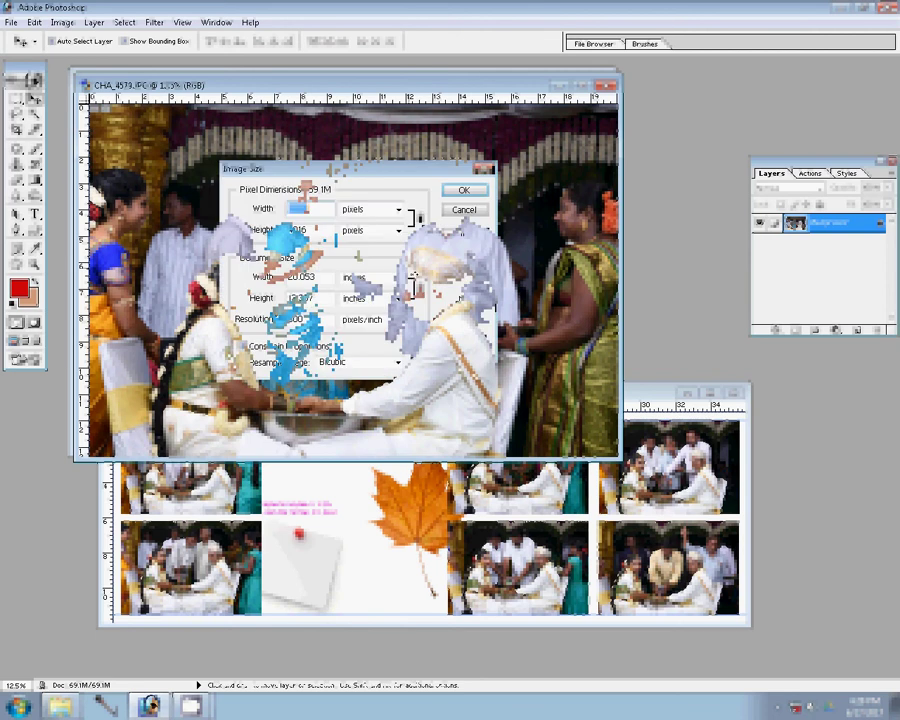
pyautogui.write('1500')
pyautogui.press('Return')
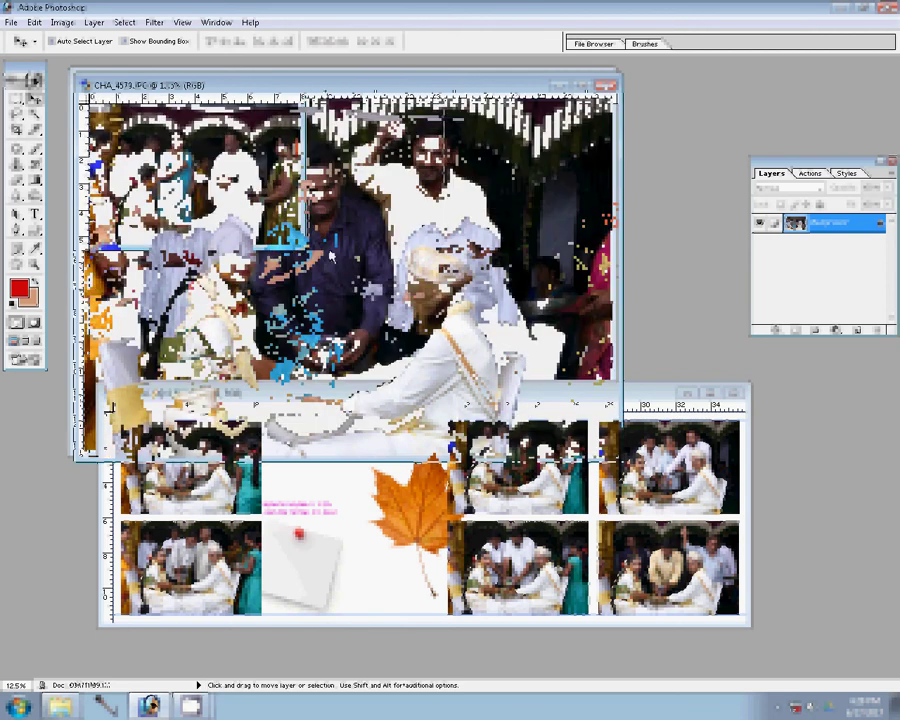
pyautogui.click(358, 568)
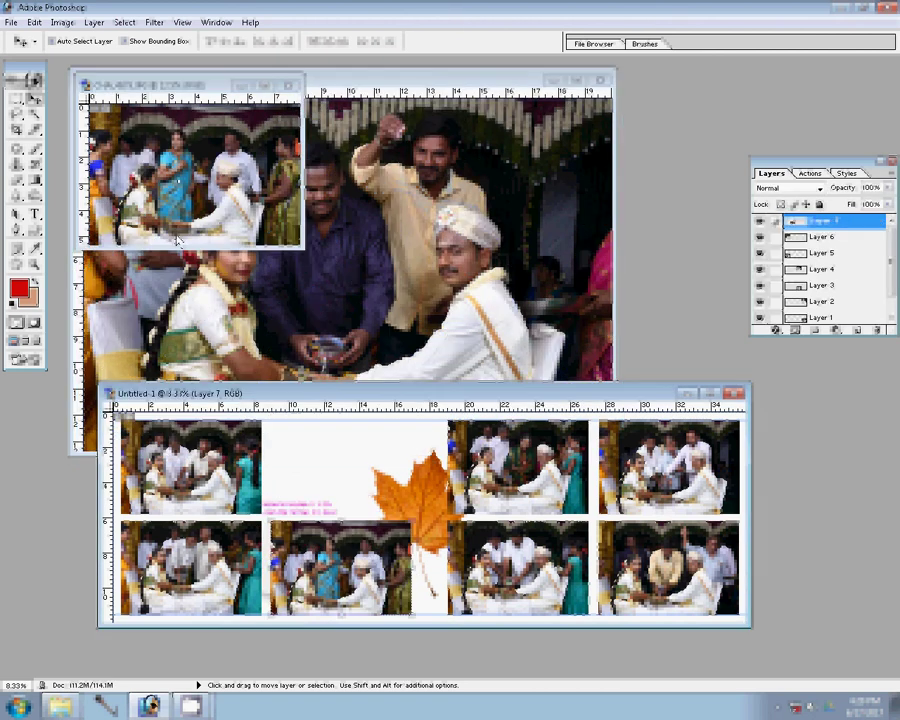
pyautogui.click(287, 95)
pyautogui.click(287, 88)
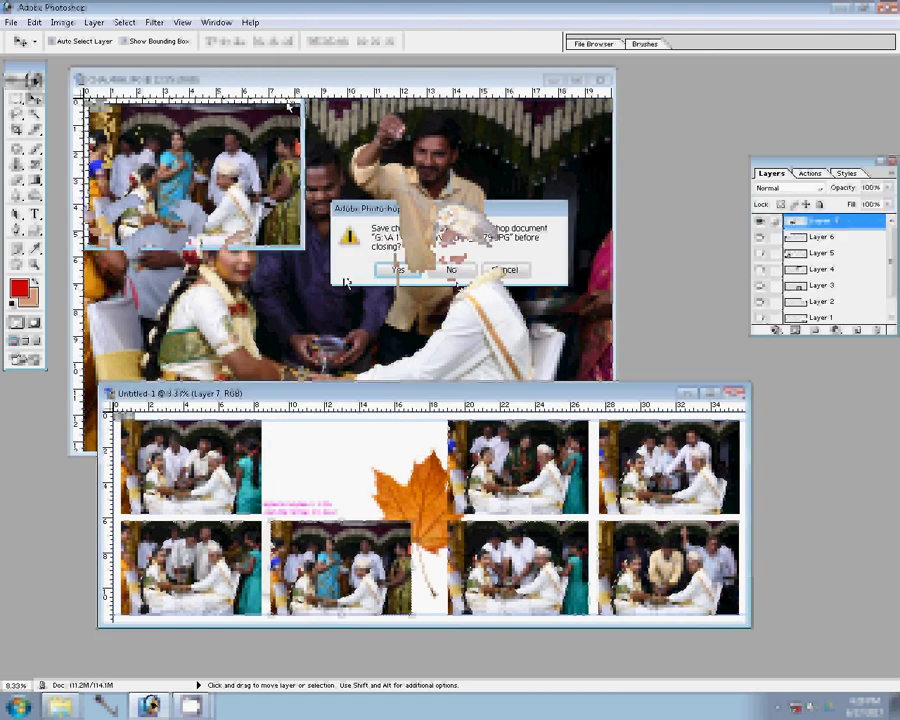
# - Resize CHA_4586 with value 6036 and place it top centre beside the leaf
pyautogui.hotkey('ctrl', 'alt', 'i')
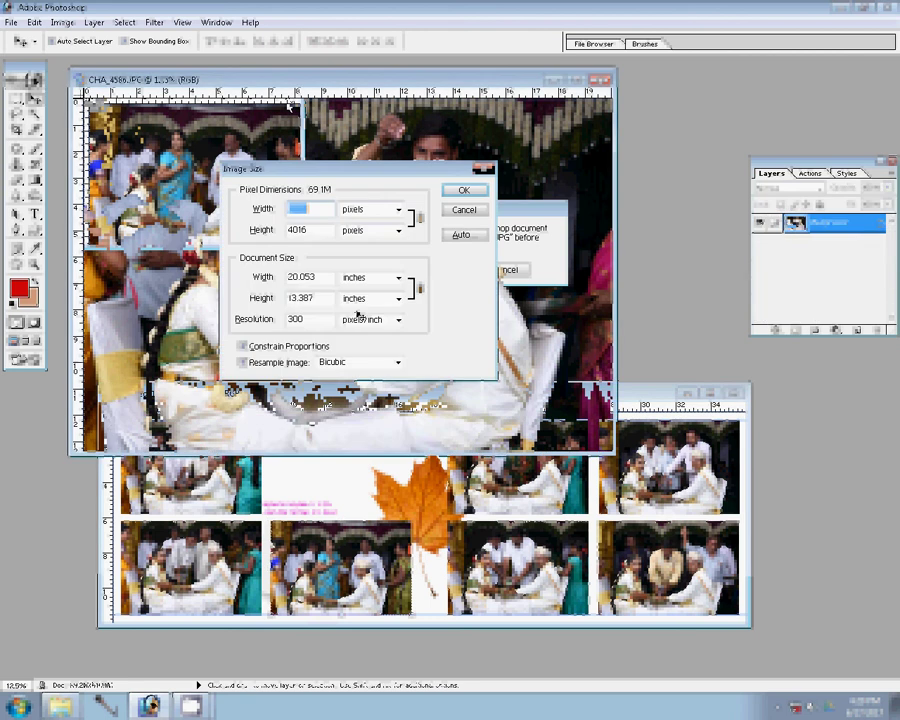
pyautogui.write('6036')
pyautogui.press('Tab')
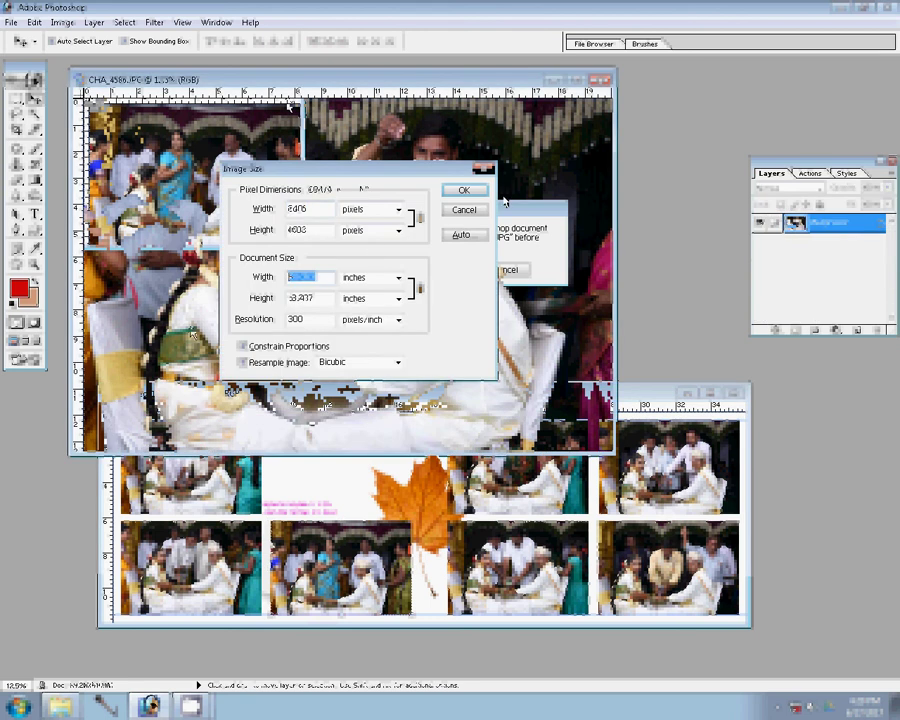
pyautogui.click(463, 190)
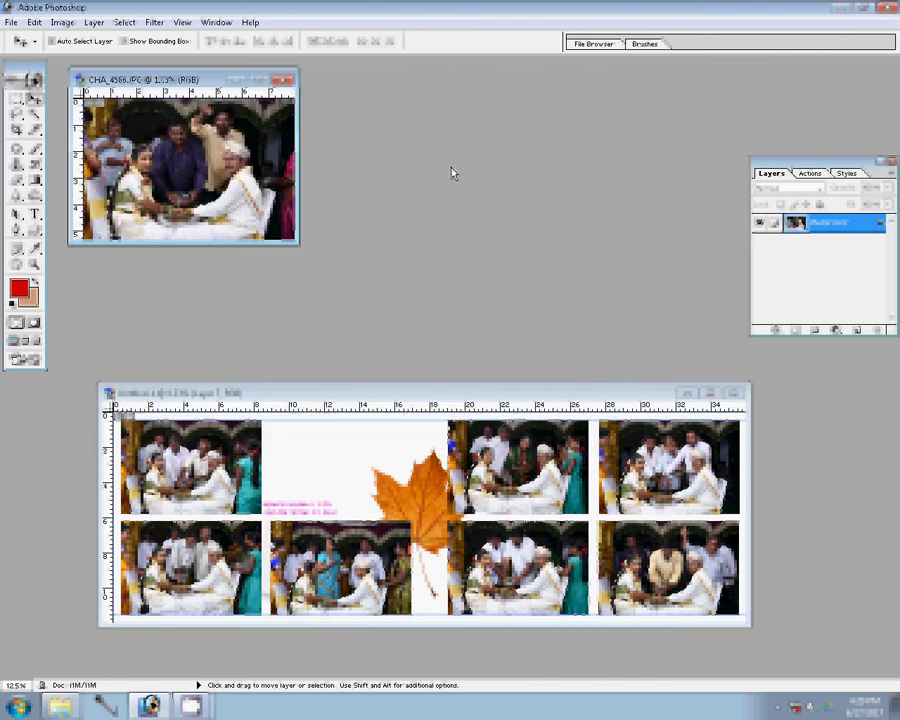
pyautogui.moveTo(185, 165); pyautogui.dragTo(305, 460)
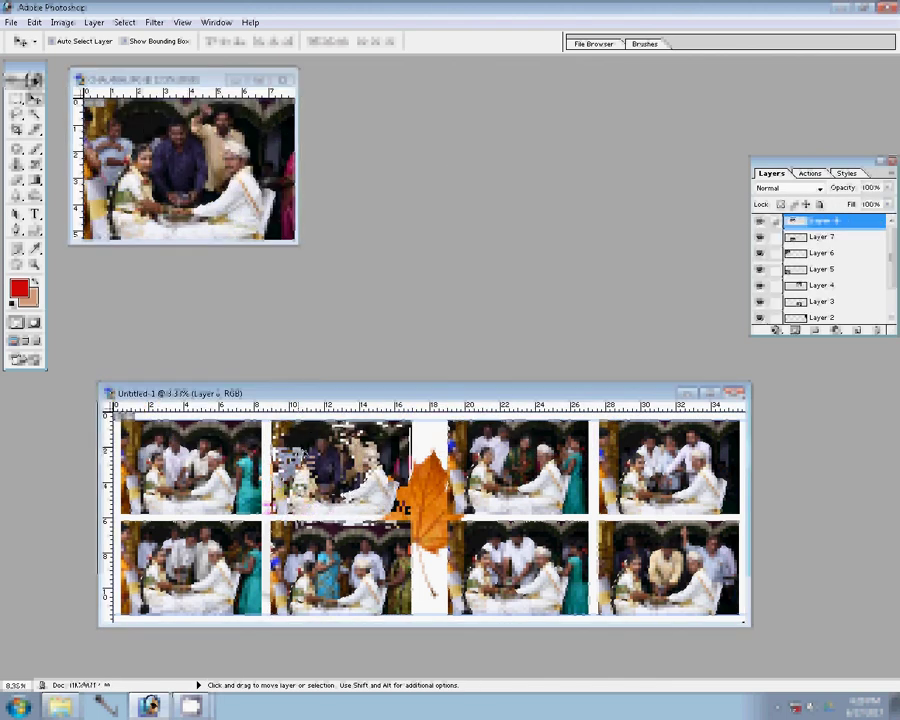
pyautogui.click(284, 78)
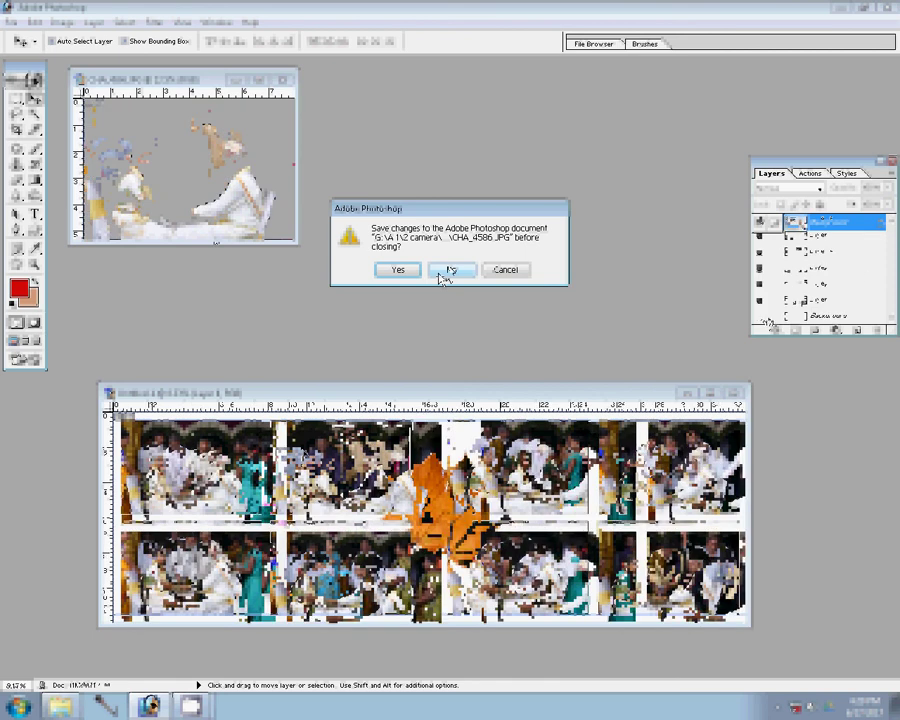
# - Close CHA_4586 unsaved, move the photo layer down, and merge the photo layers
pyautogui.click(443, 270)
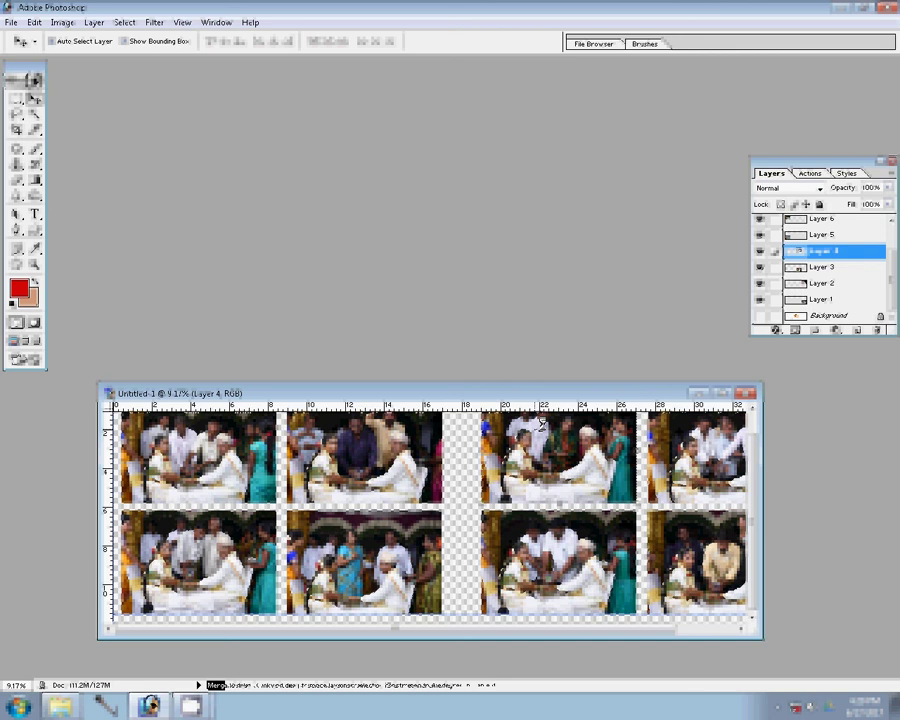
pyautogui.hotkey('ctrl', '[')
pyautogui.hotkey('ctrl', '[')
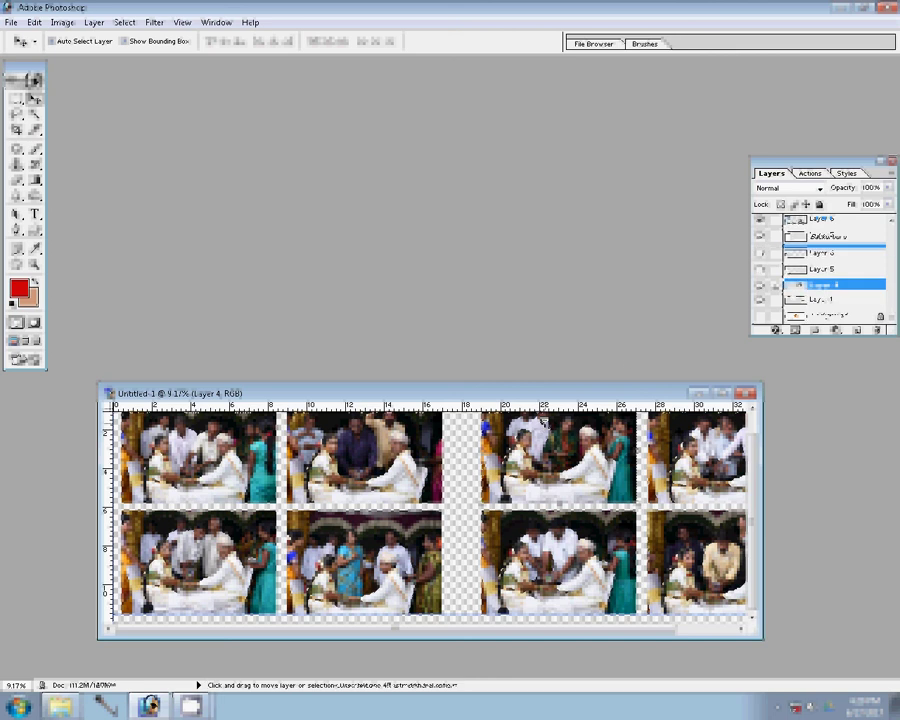
pyautogui.hotkey('ctrl', 'shift', 'e')
# - Add a 22 px pale beige pattern stroke border to the merged photos
pyautogui.click(776, 330)
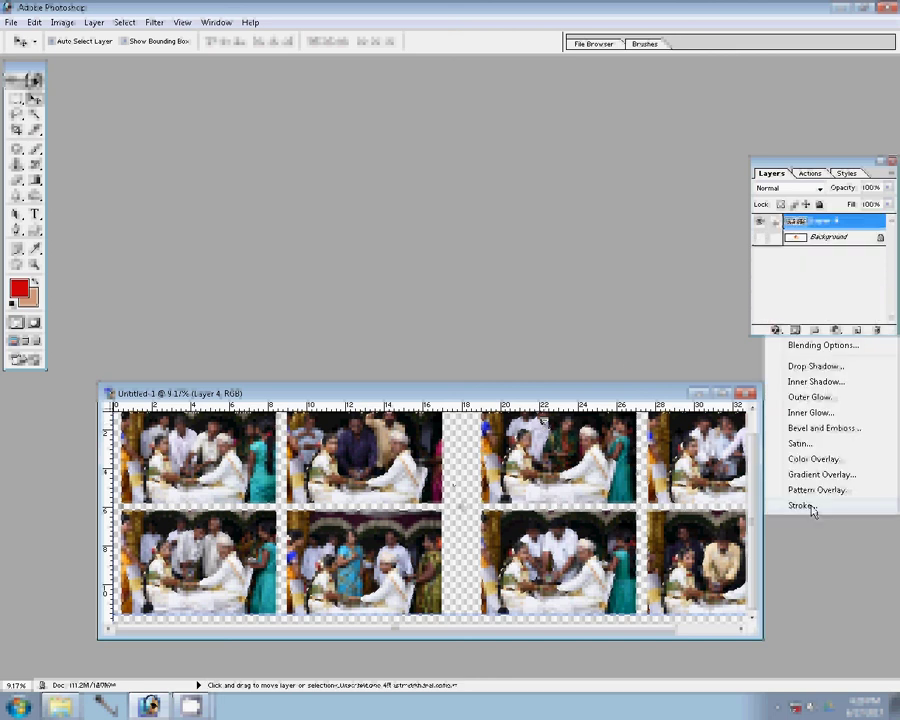
pyautogui.click(803, 506)
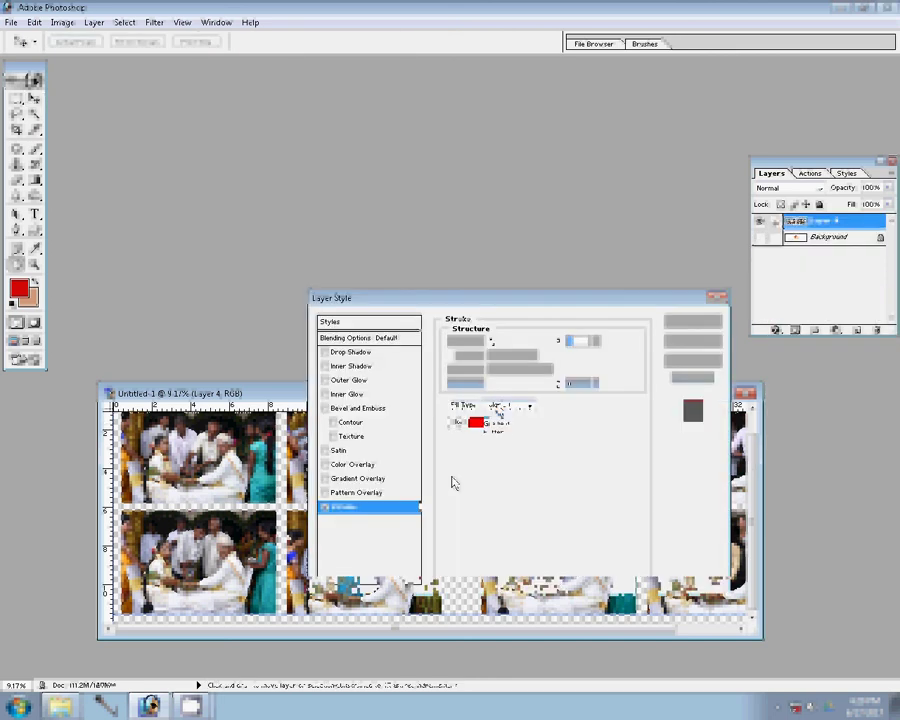
pyautogui.click(523, 439)
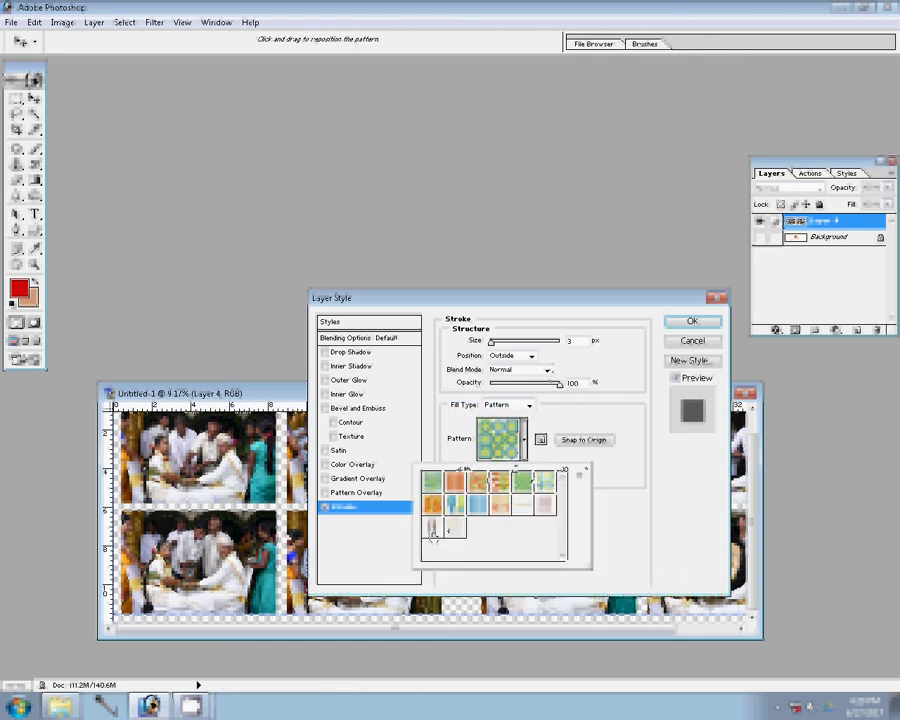
pyautogui.doubleClick(432, 528)
pyautogui.click(567, 342)
pyautogui.write('22')
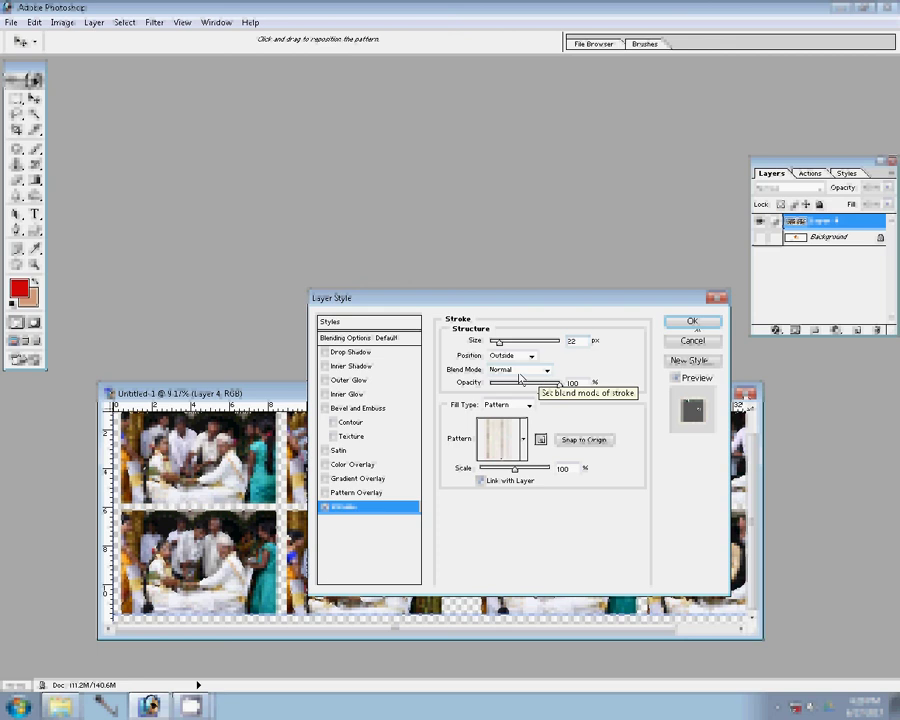
pyautogui.click(692, 321)
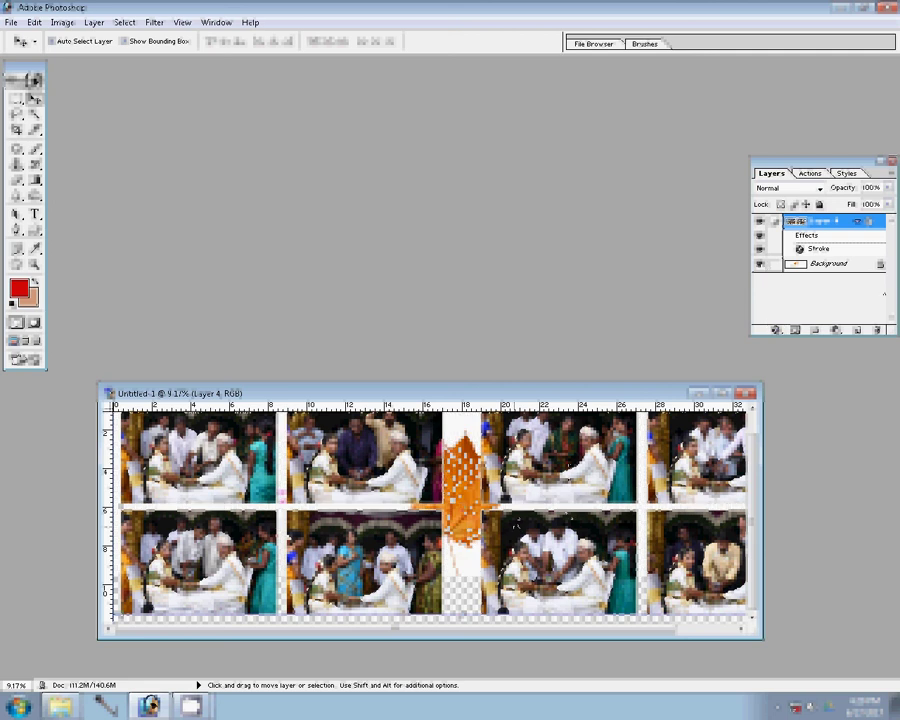
# - Run the flatten action from the Actions panel with Shift+F10
pyautogui.click(815, 175)
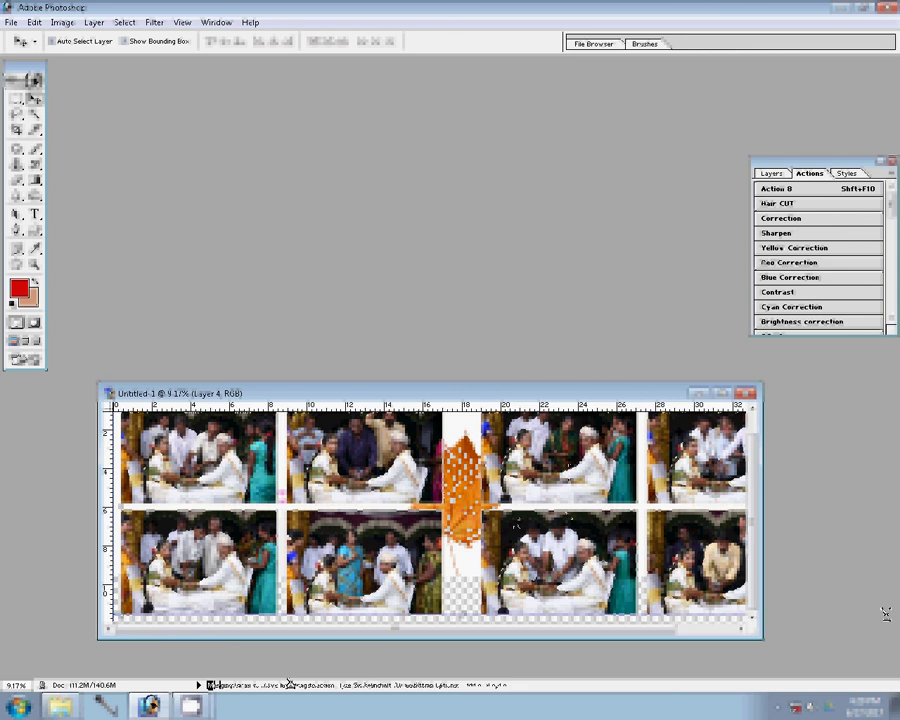
pyautogui.hotkey('shift', 'F10')
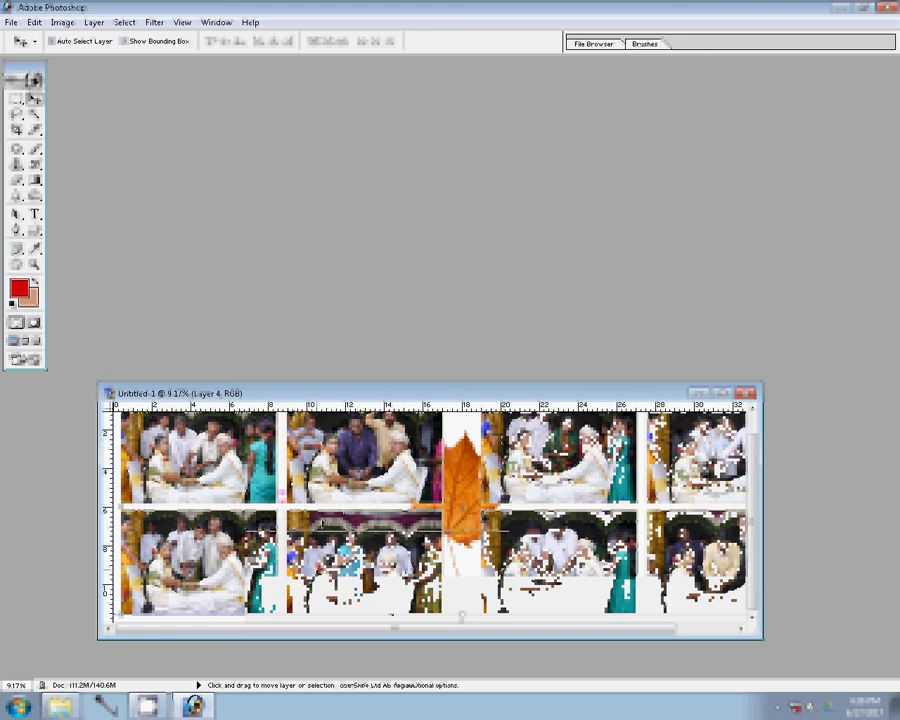
# - Save the spread as 130.psd in Photoshop format
pyautogui.hotkey('ctrl', 's')
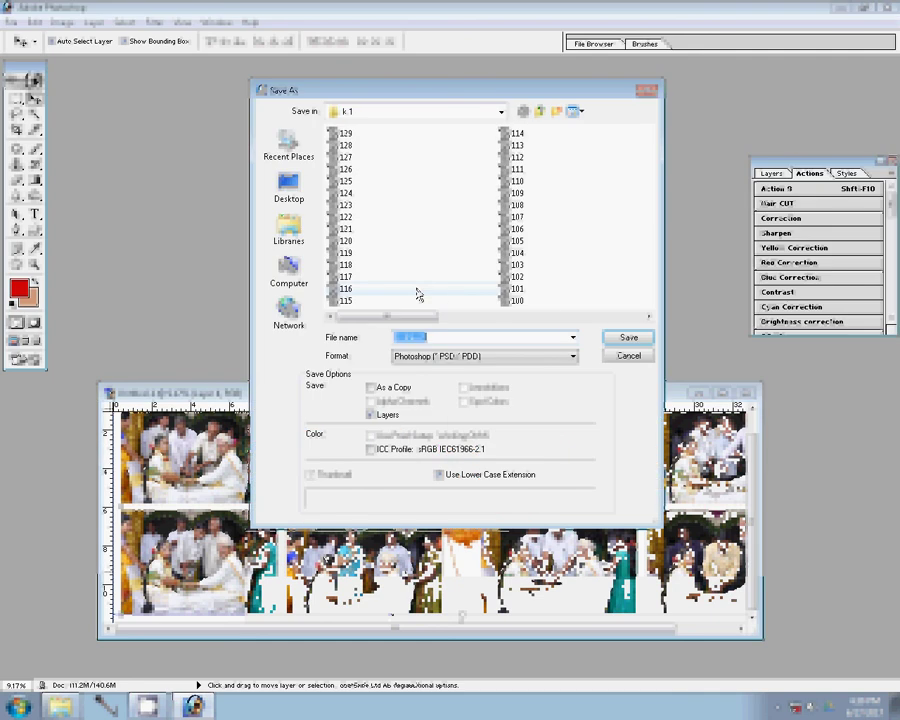
pyautogui.write('130')
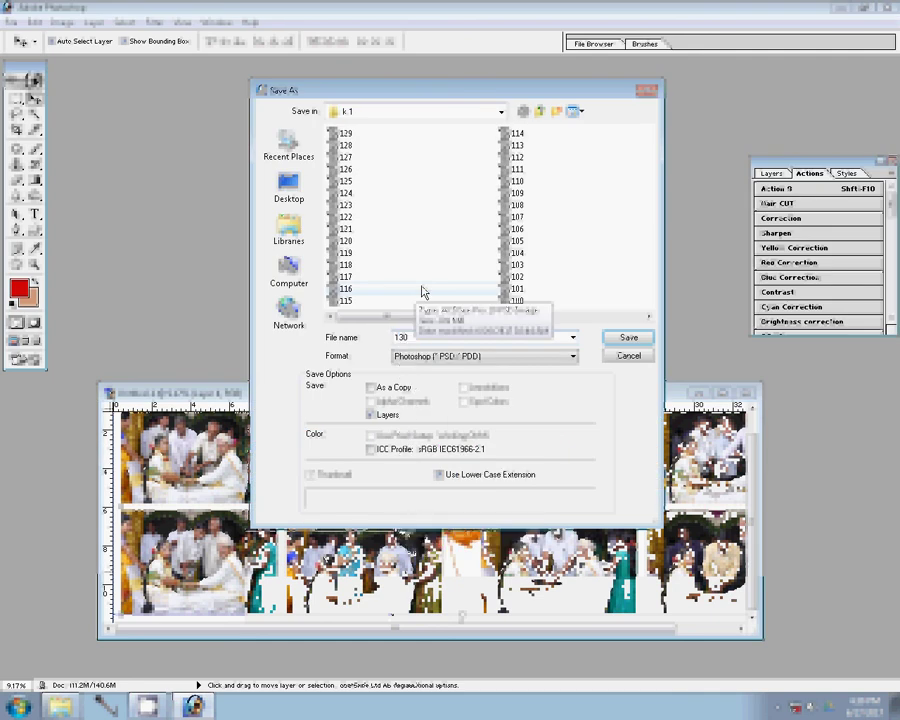
pyautogui.click(619, 333)
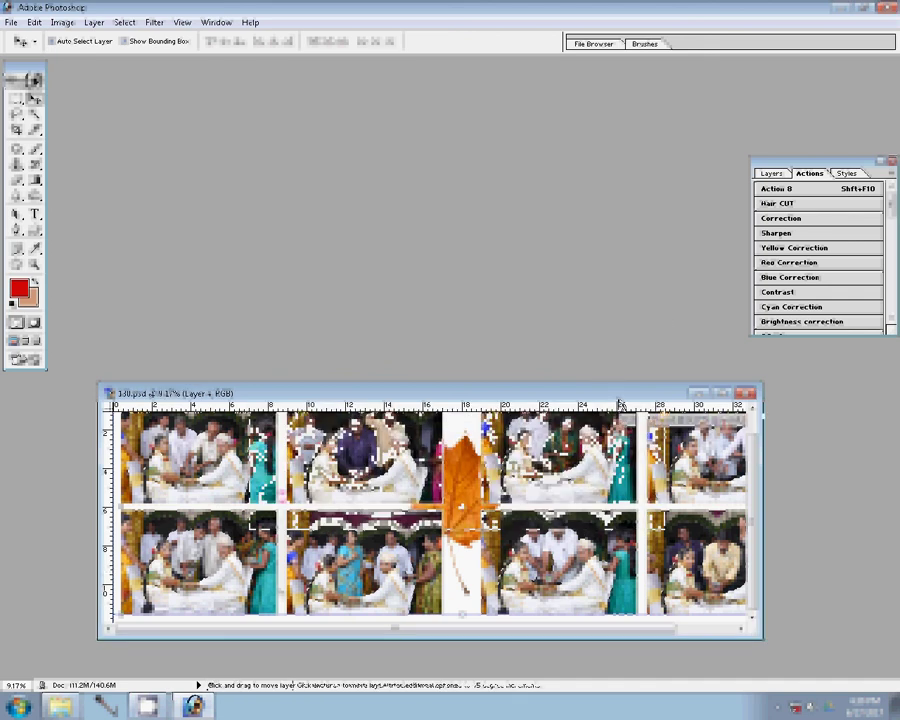
pyautogui.click(148, 706)
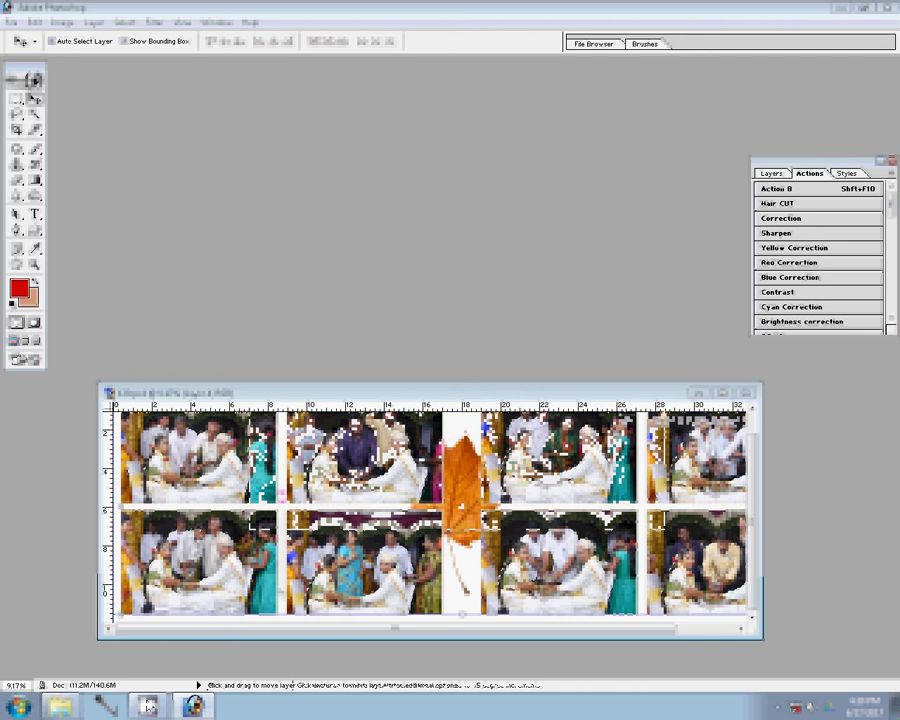